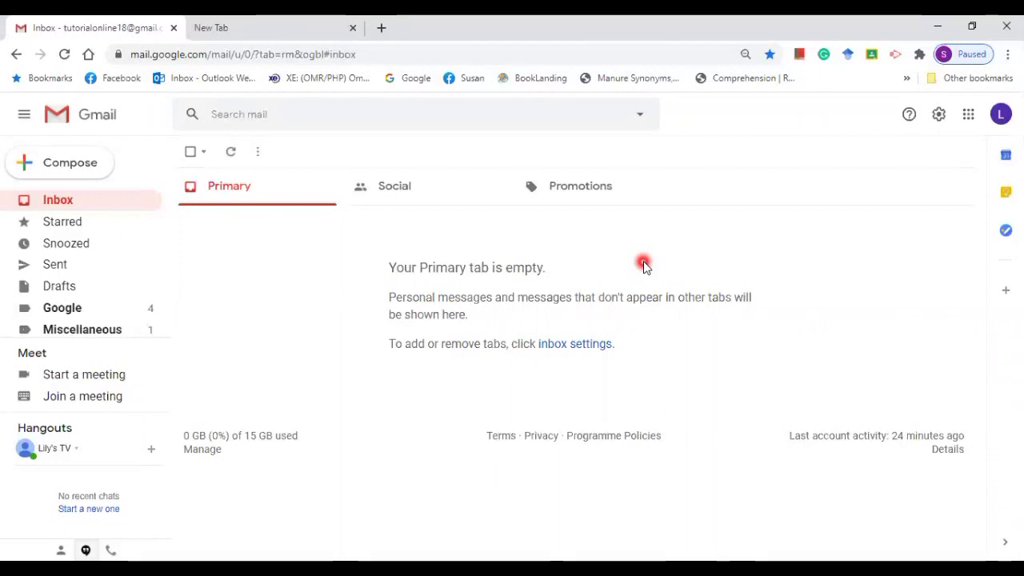
Switch from Gmail to Google Drive and create a folder named House Design in My Drive.
click(968, 114)
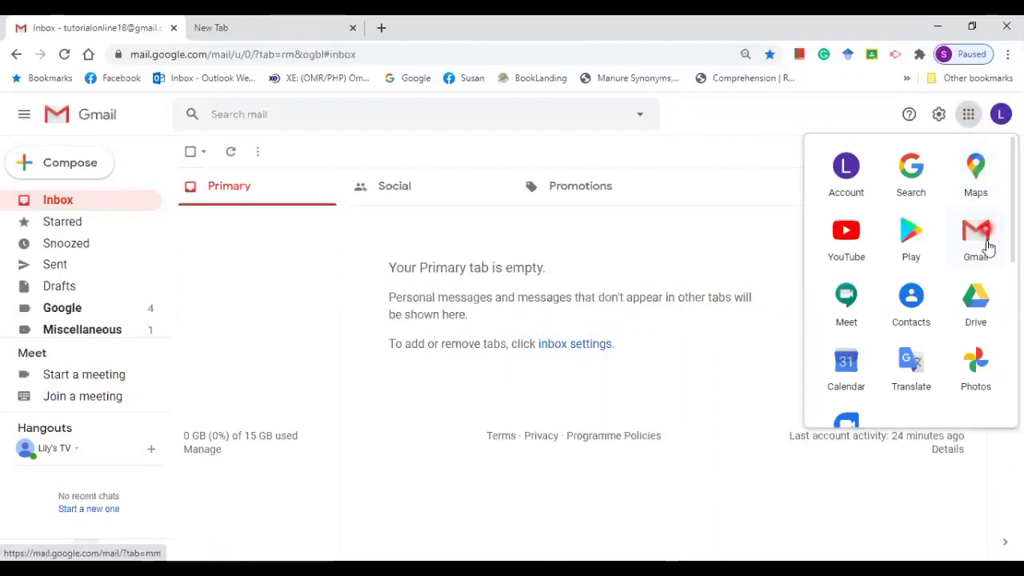
click(982, 314)
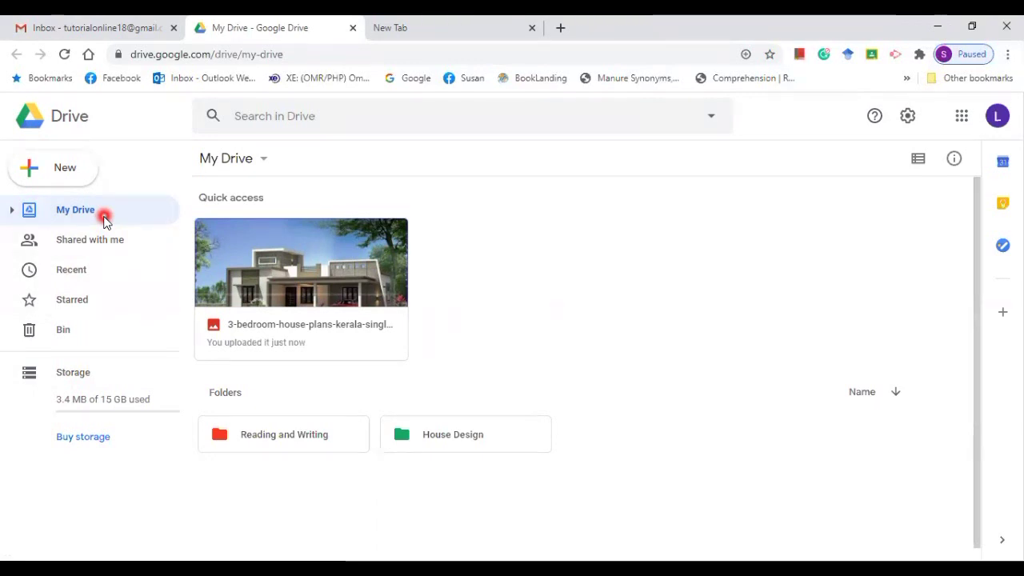
click(60, 173)
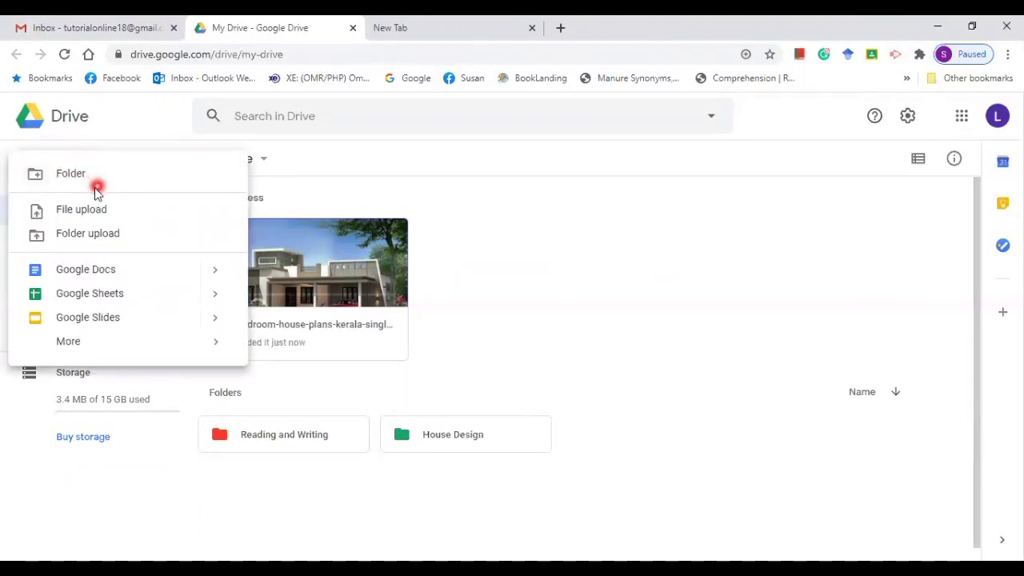
click(72, 181)
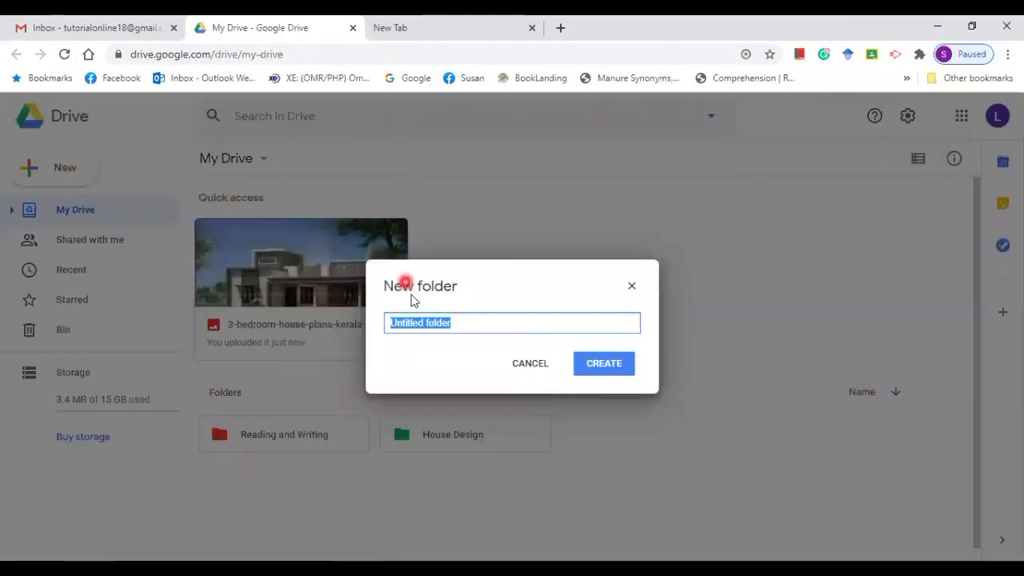
click(471, 326)
key(BackSpace)
key(BackSpace)
key(BackSpace)
key(BackSpace)
key(BackSpace)
key(BackSpace)
key(BackSpace)
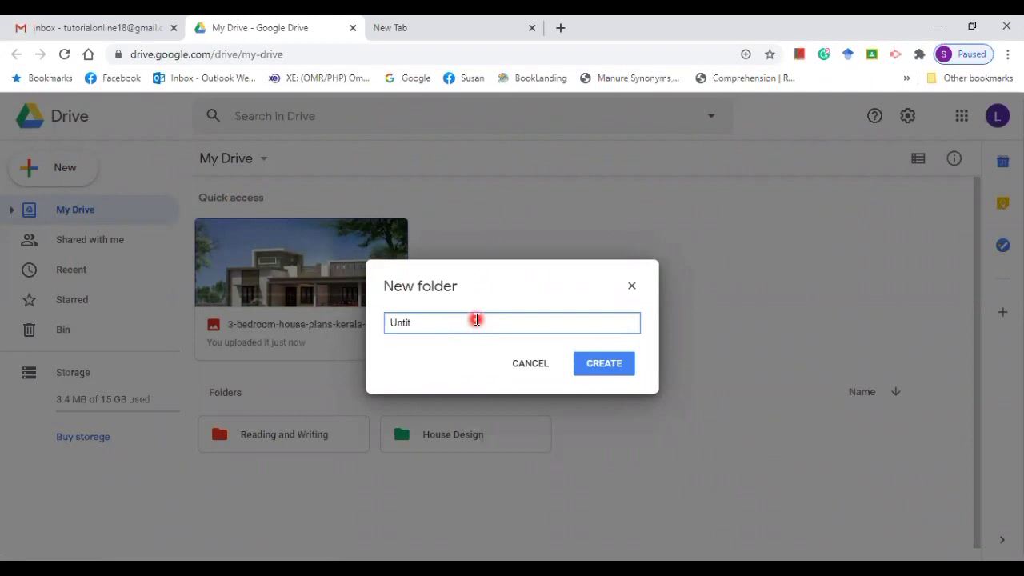
key(BackSpace)
text(House)
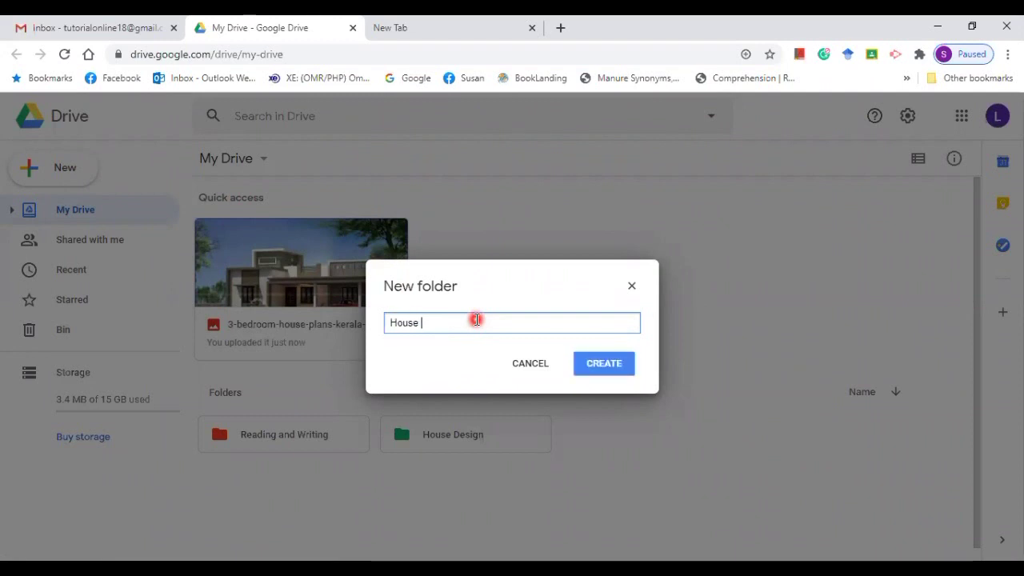
text( Design)
click(596, 365)
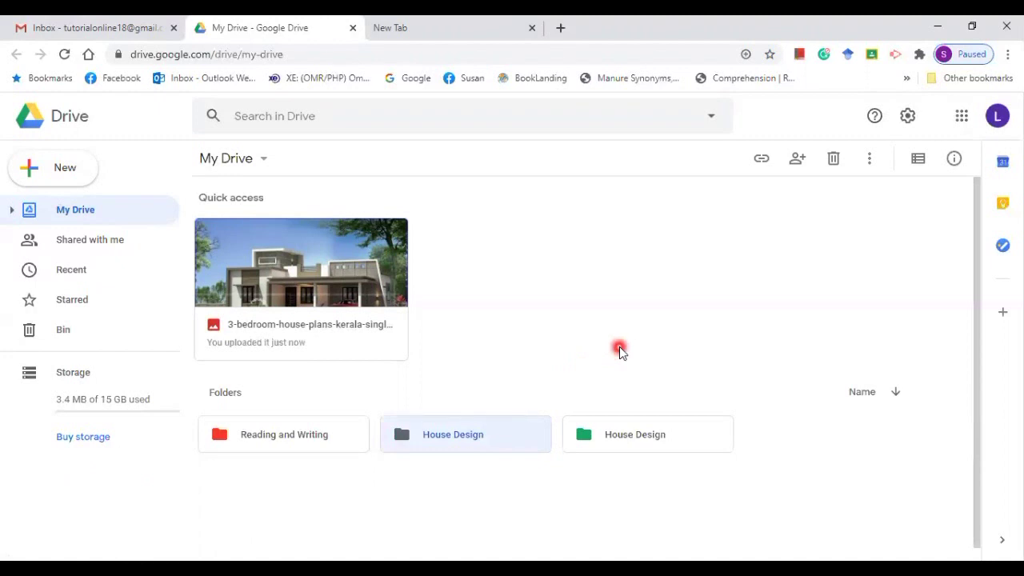
Create another folder in My Drive named Reading & Writing.
click(64, 170)
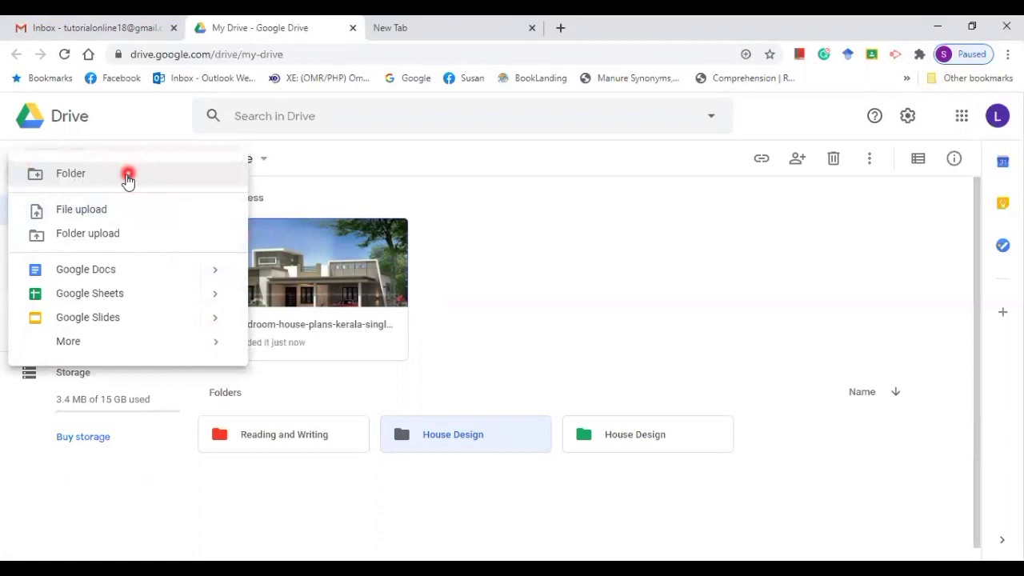
click(42, 176)
click(469, 324)
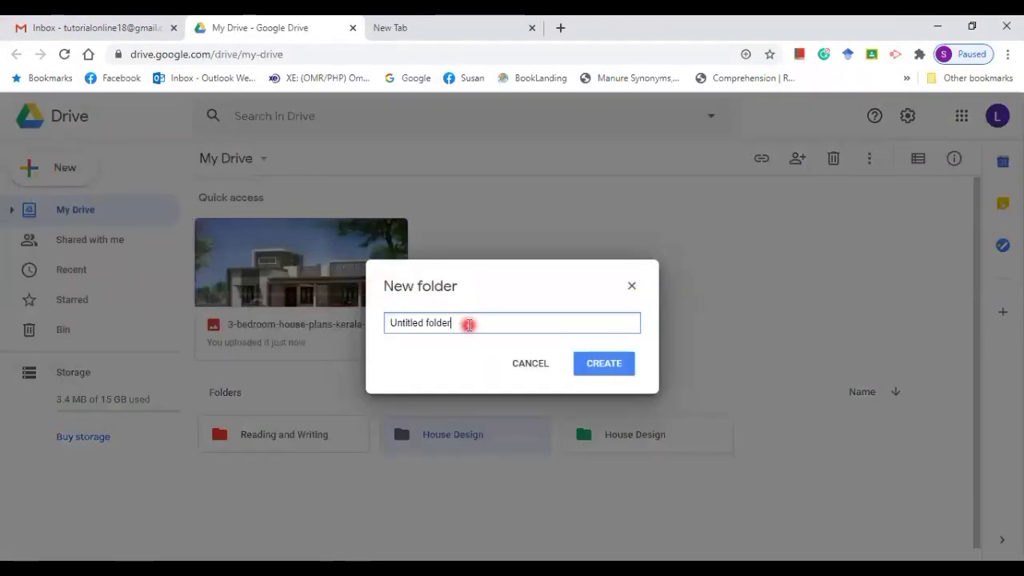
key(BackSpace)
key(BackSpace)
key(BackSpace)
key(BackSpace)
key(BackSpace)
key(BackSpace)
key(BackSpace)
key(BackSpace)
key(BackSpace)
key(BackSpace)
key(BackSpace)
key(BackSpace)
key(BackSpace)
key(BackSpace)
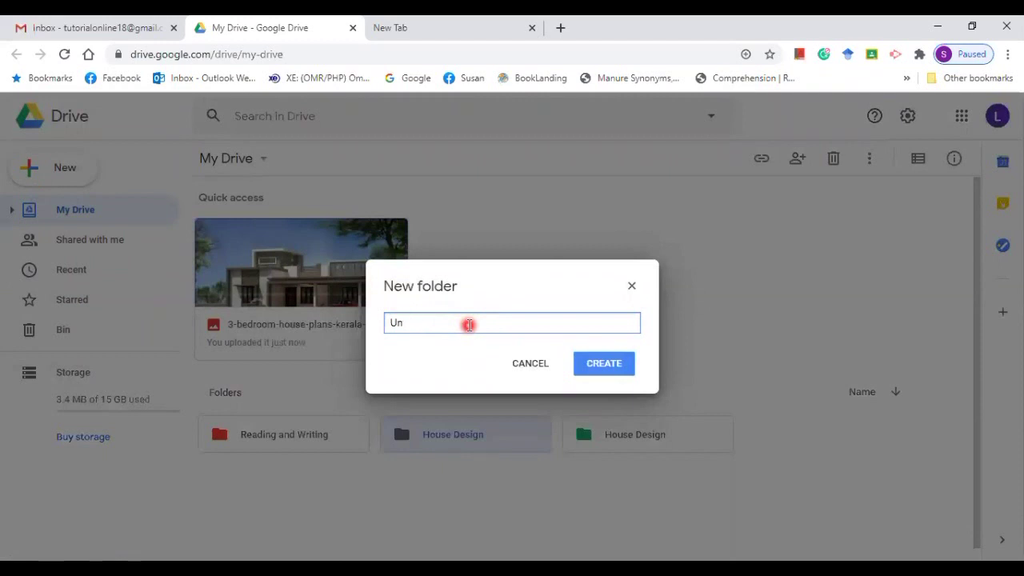
text(Reading & Writing)
click(595, 364)
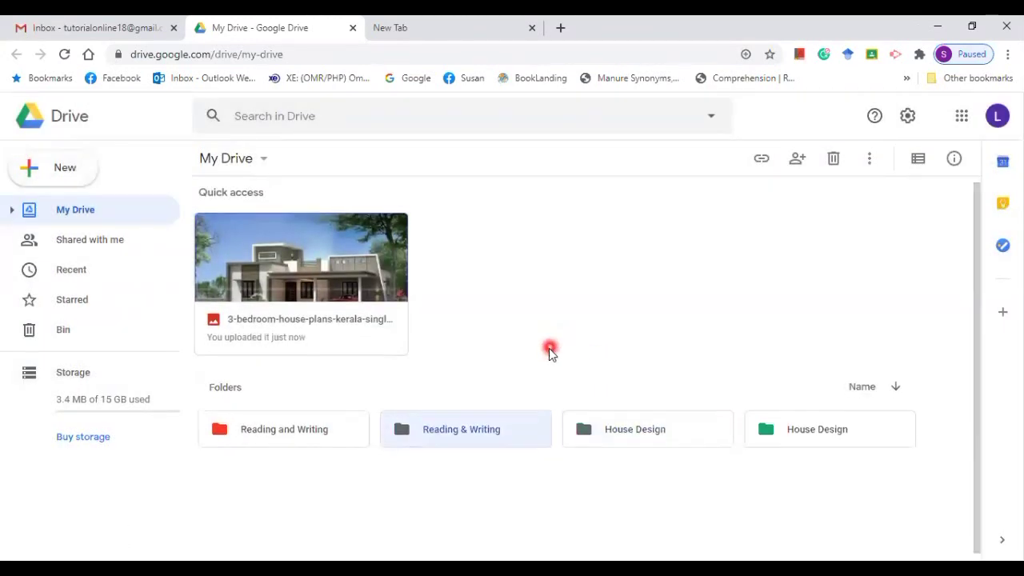
Remove the green House Design folder and the red Reading and Writing folder from My Drive.
scroll(549, 349, down, 1)
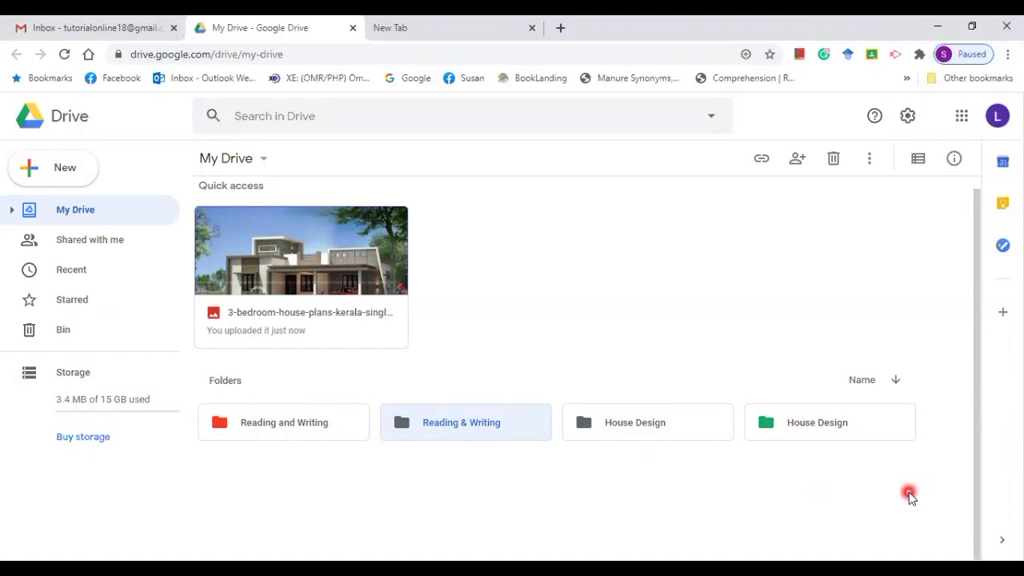
click(56, 337)
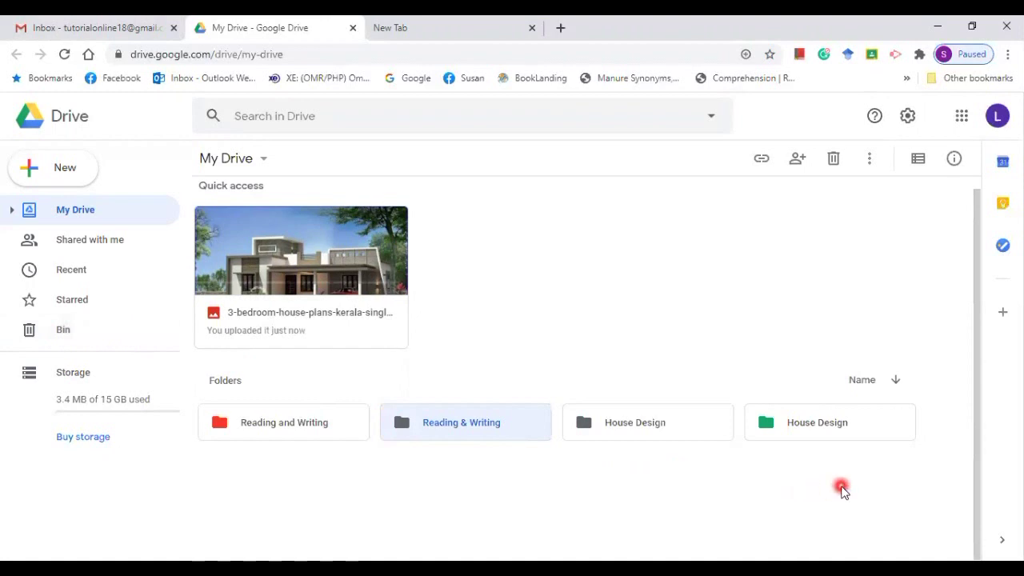
right_click(768, 428)
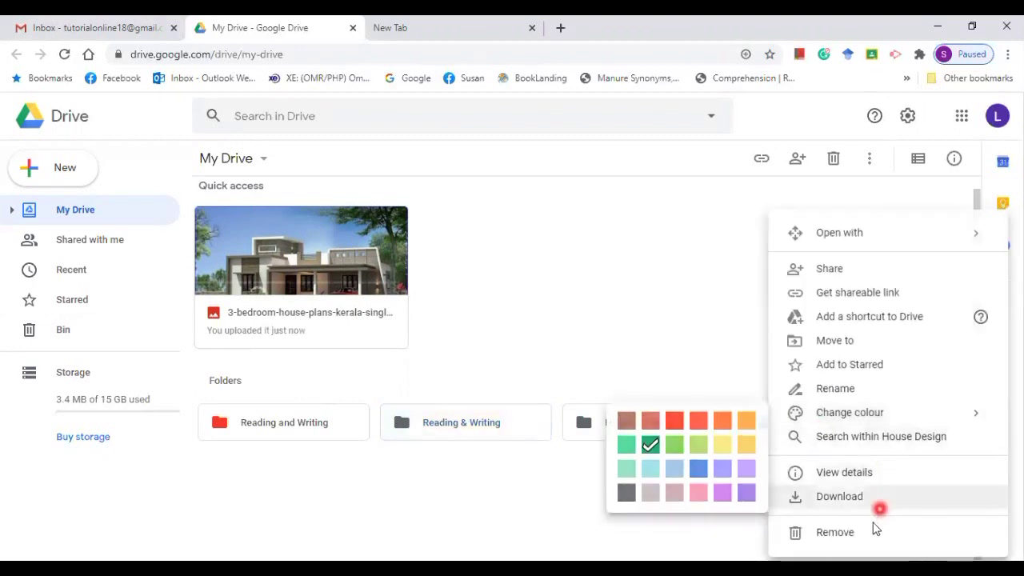
click(846, 533)
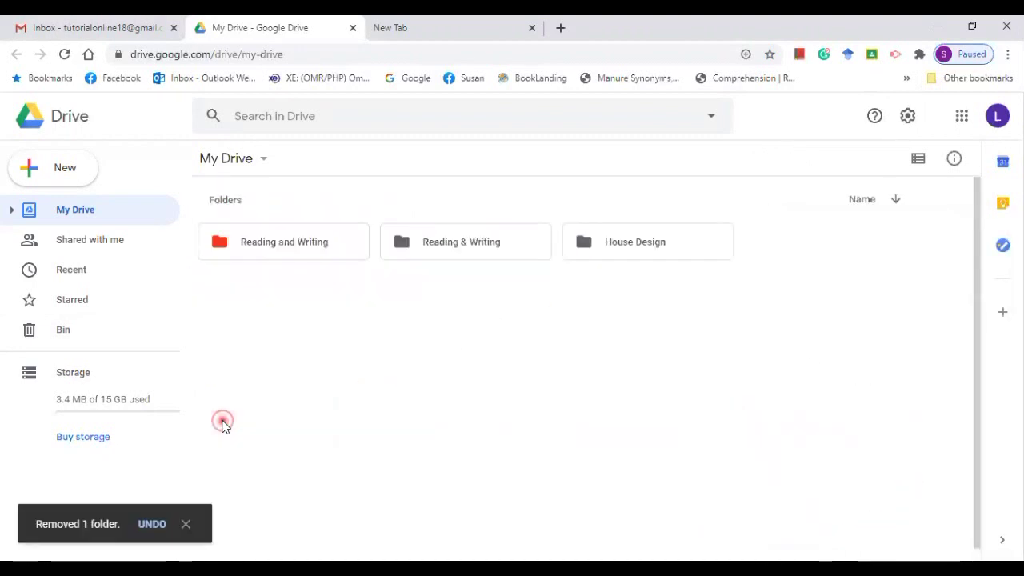
right_click(221, 423)
click(608, 379)
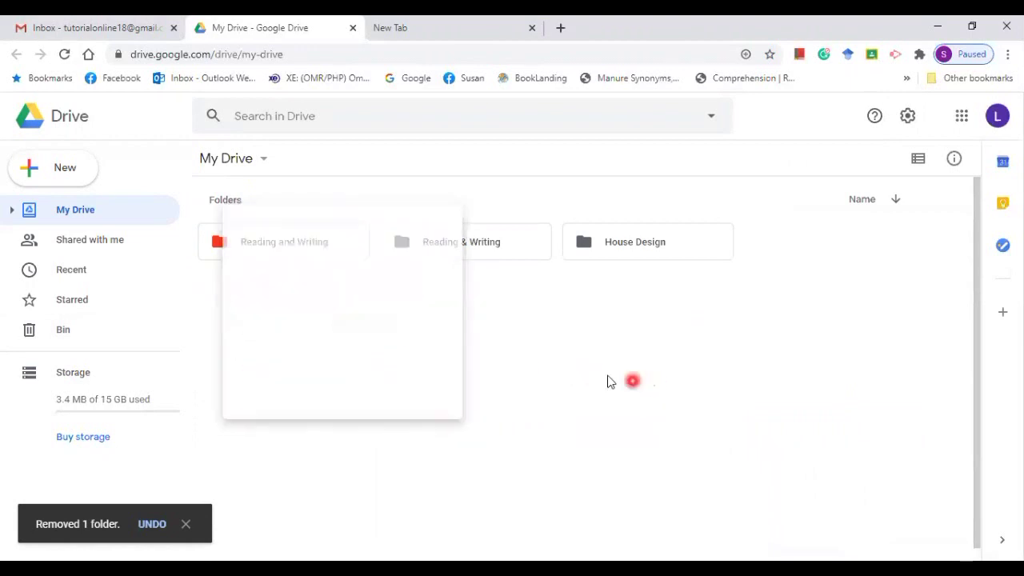
right_click(221, 246)
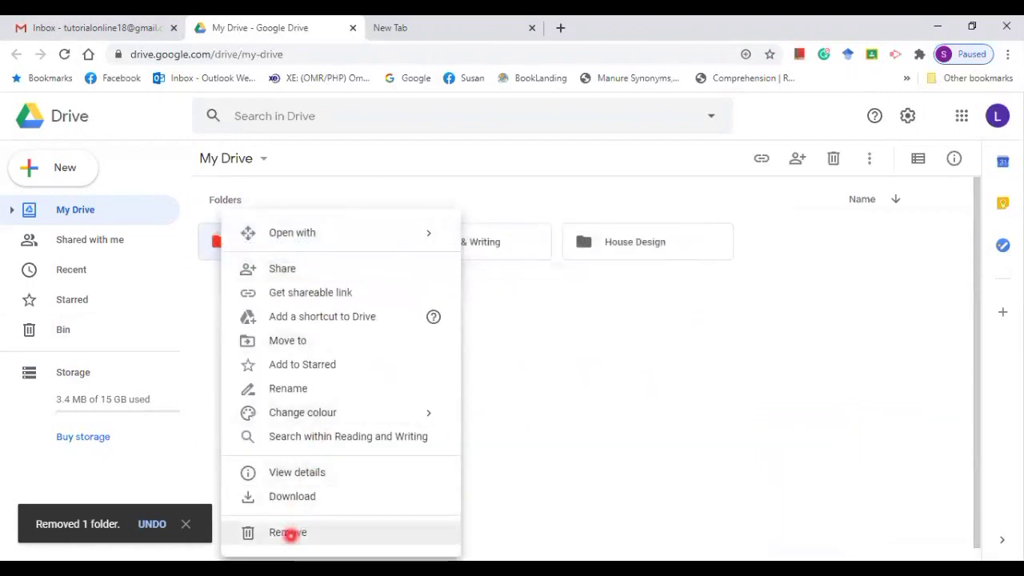
click(290, 533)
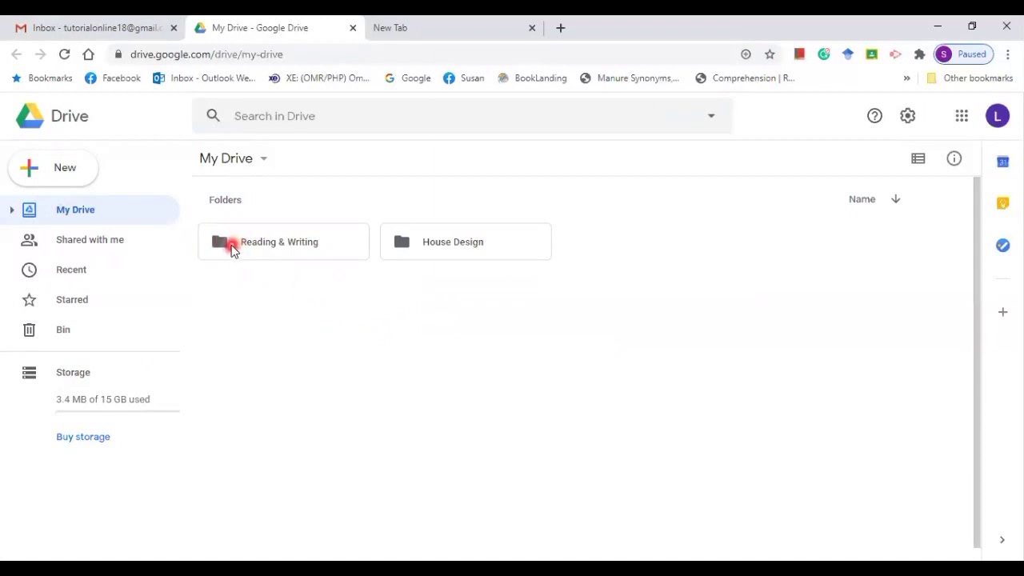
Change the colour of the Reading & Writing folder to red.
right_click(668, 258)
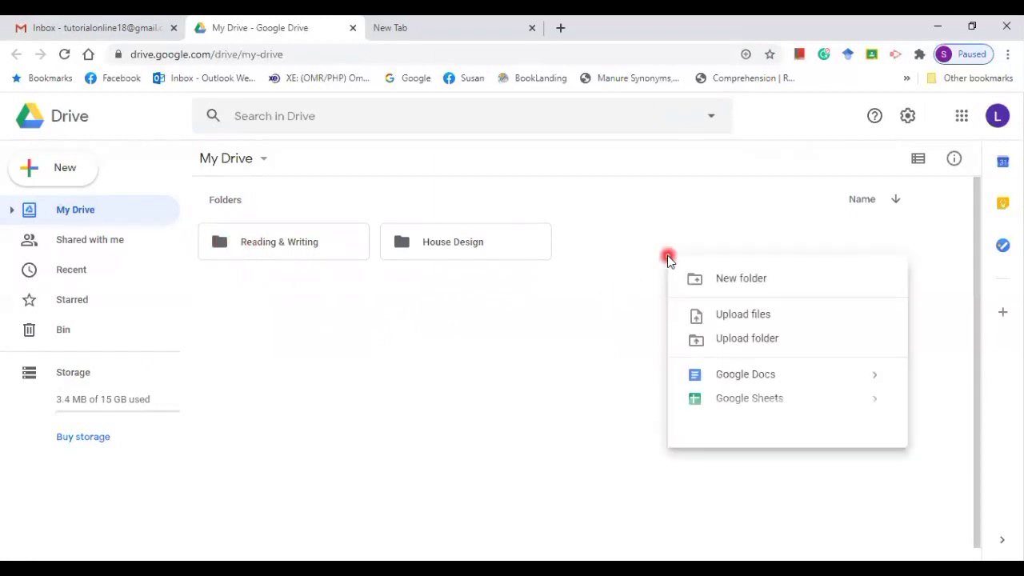
click(614, 370)
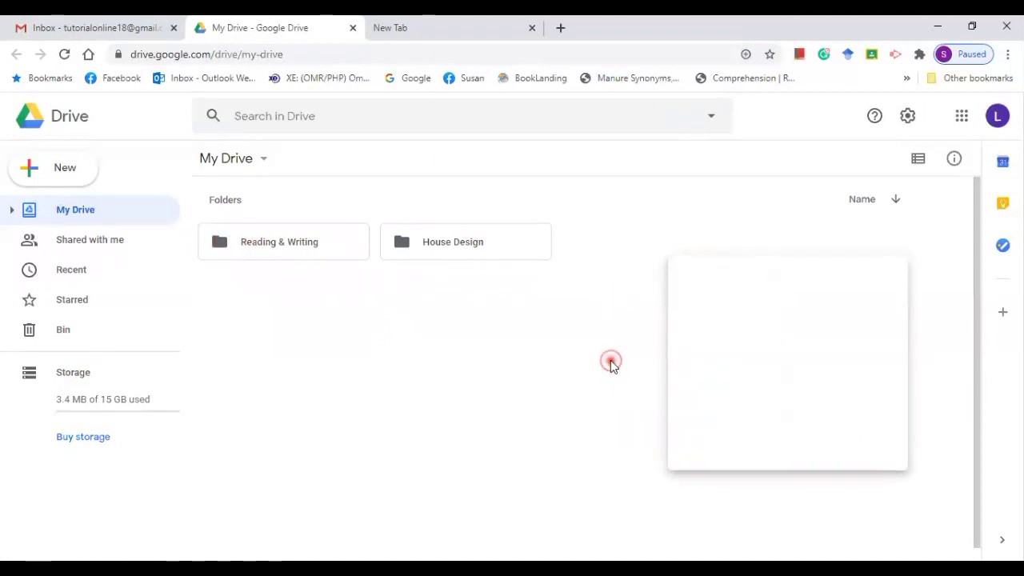
right_click(225, 246)
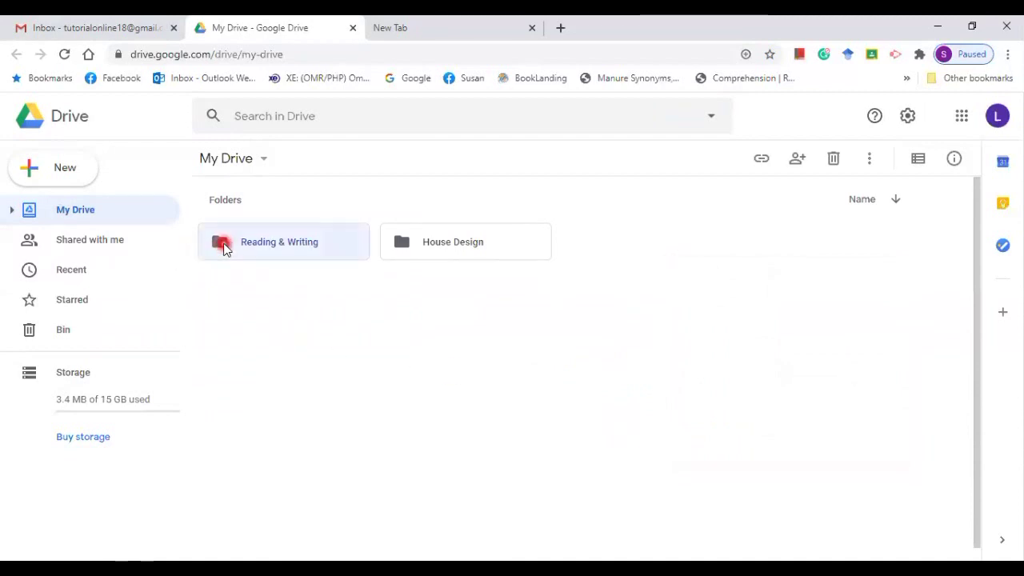
mouse_move(226, 244)
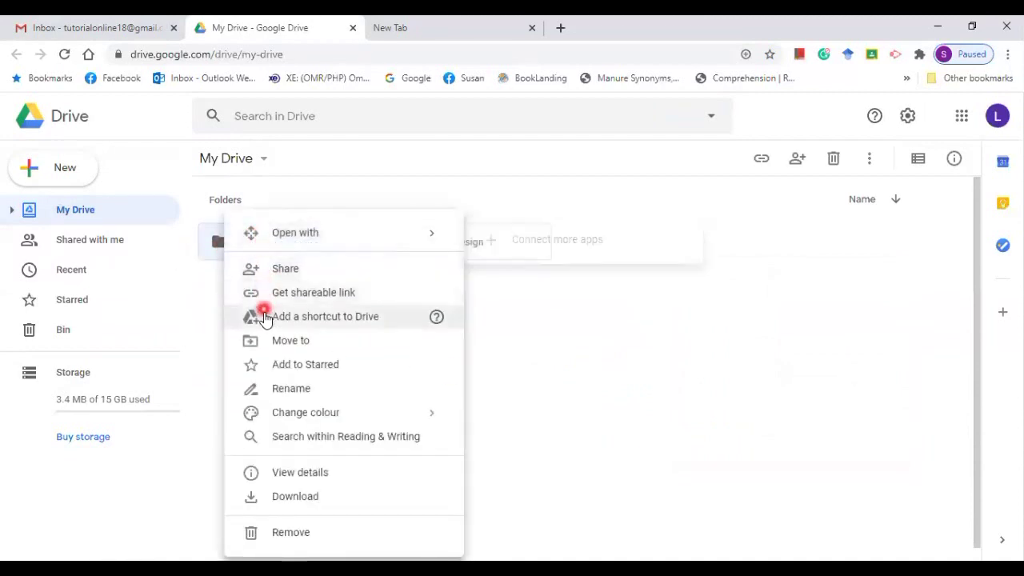
mouse_move(316, 422)
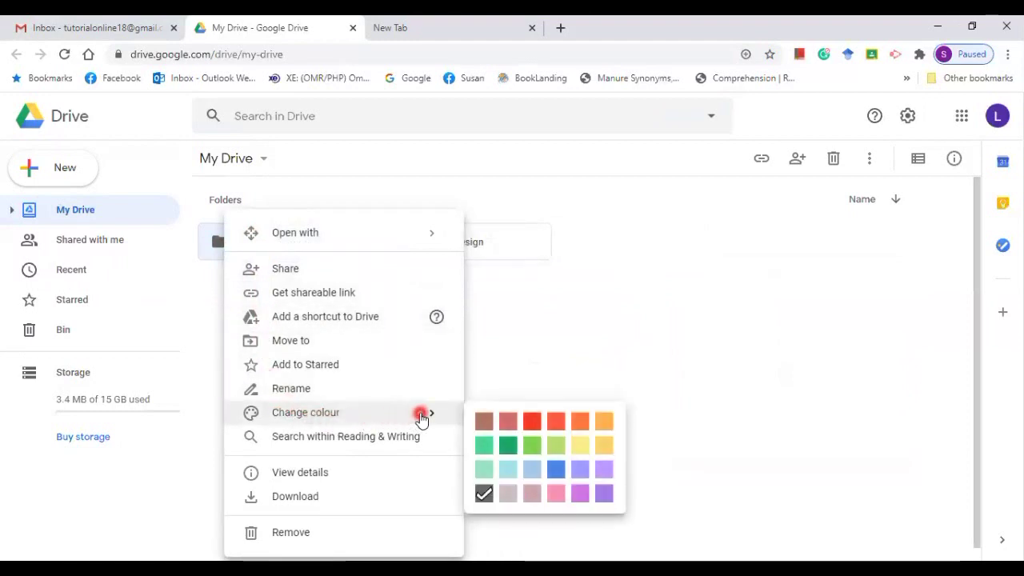
click(531, 423)
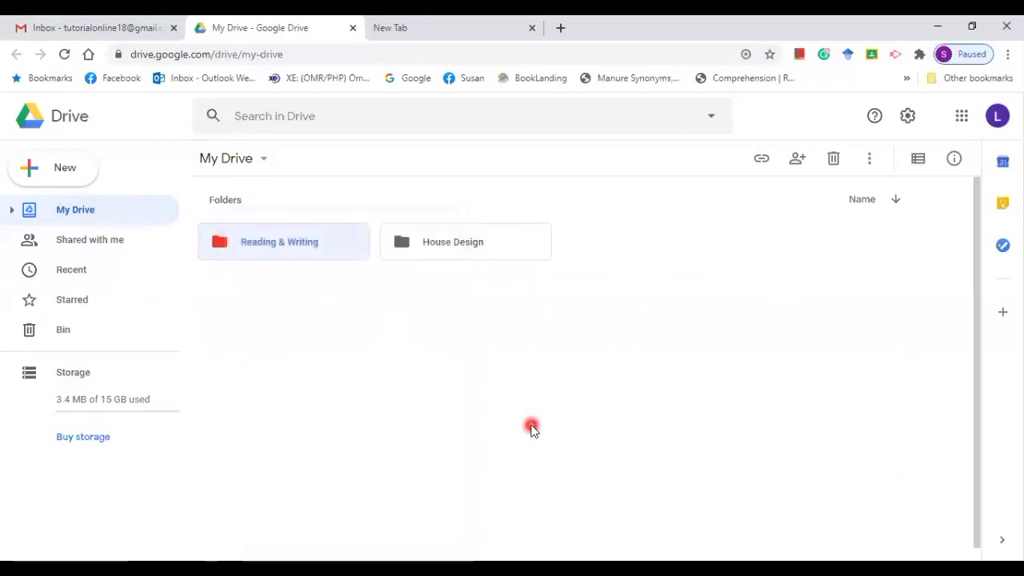
Change the colour of the House Design folder to green.
right_click(402, 248)
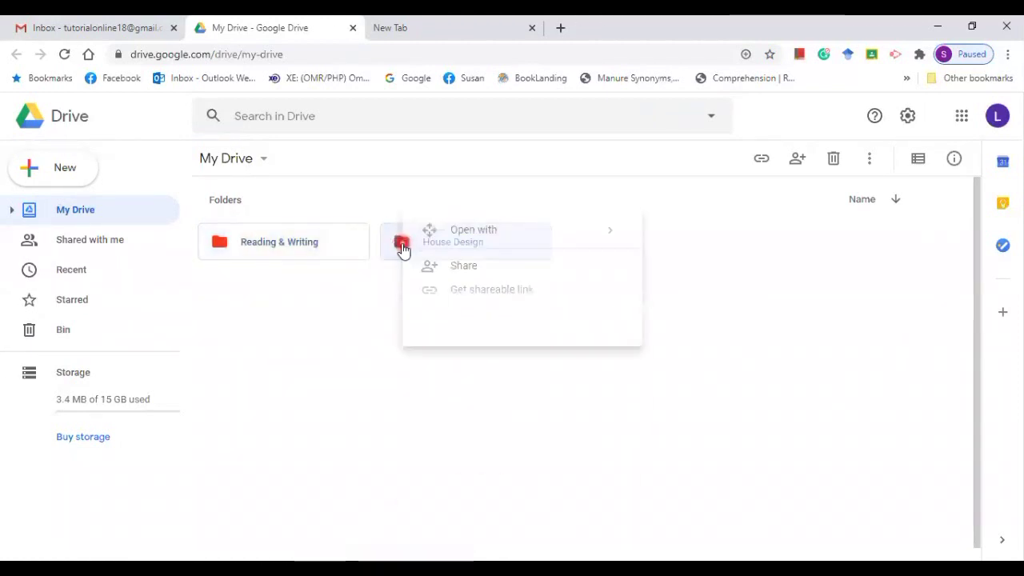
mouse_move(493, 416)
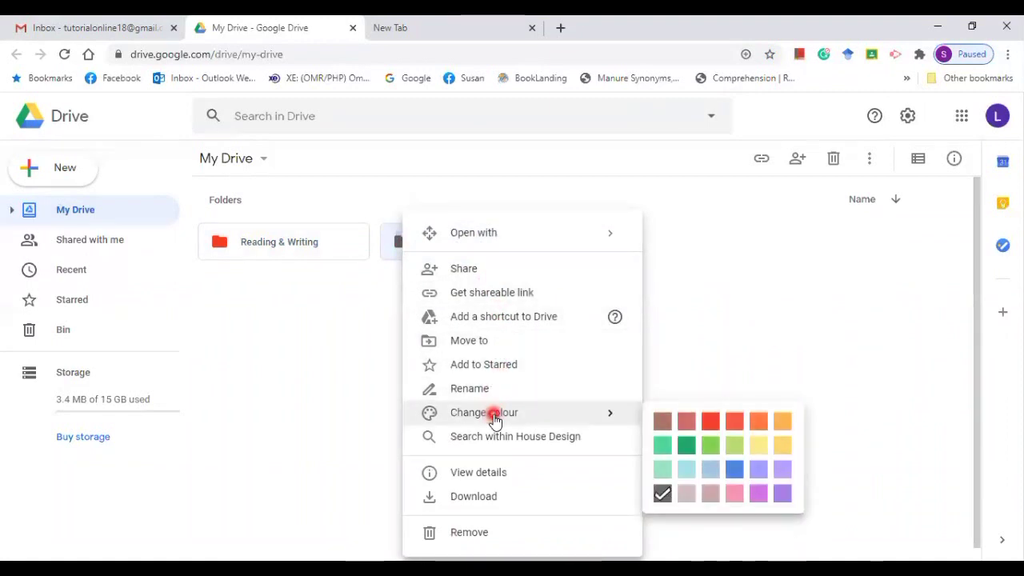
click(686, 448)
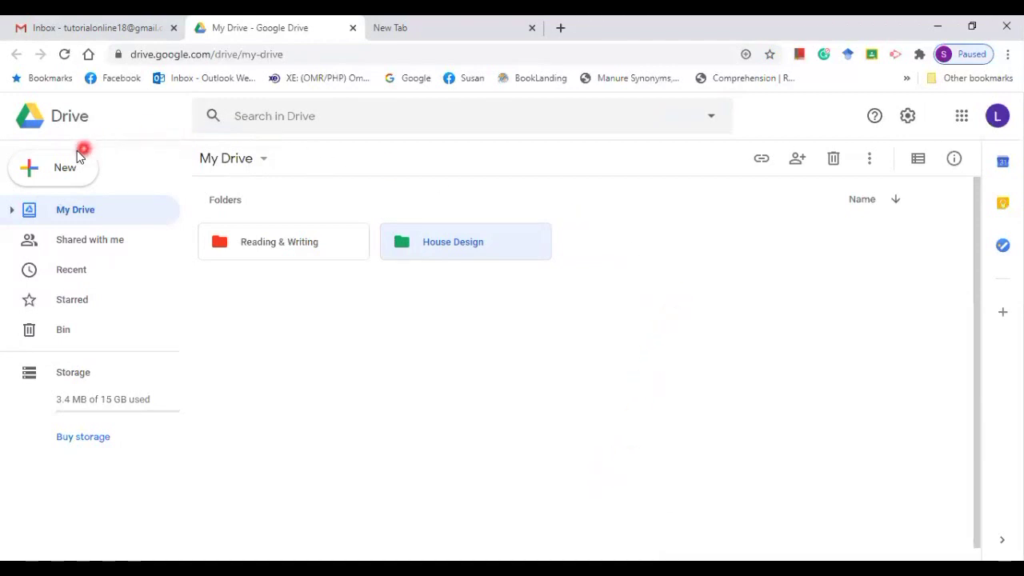
Start a file upload to My Drive and browse the files stored on the computer's Desktop.
click(64, 172)
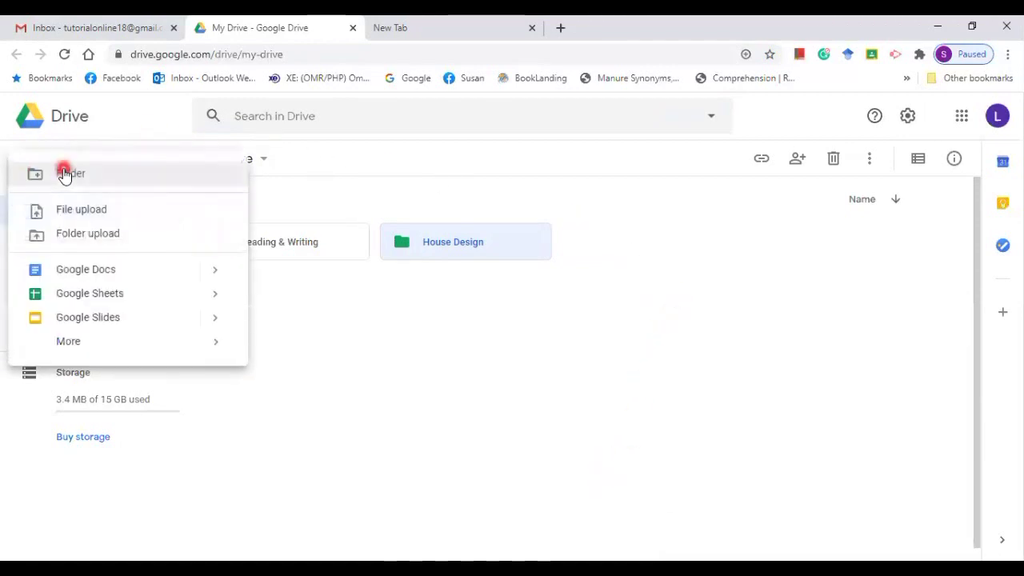
click(72, 213)
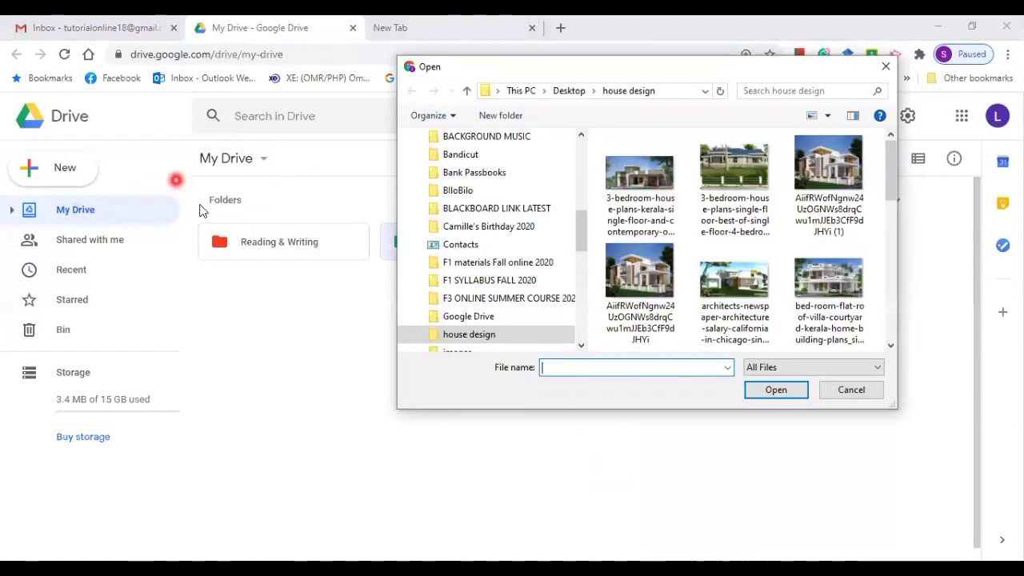
drag(580, 223, 575, 185)
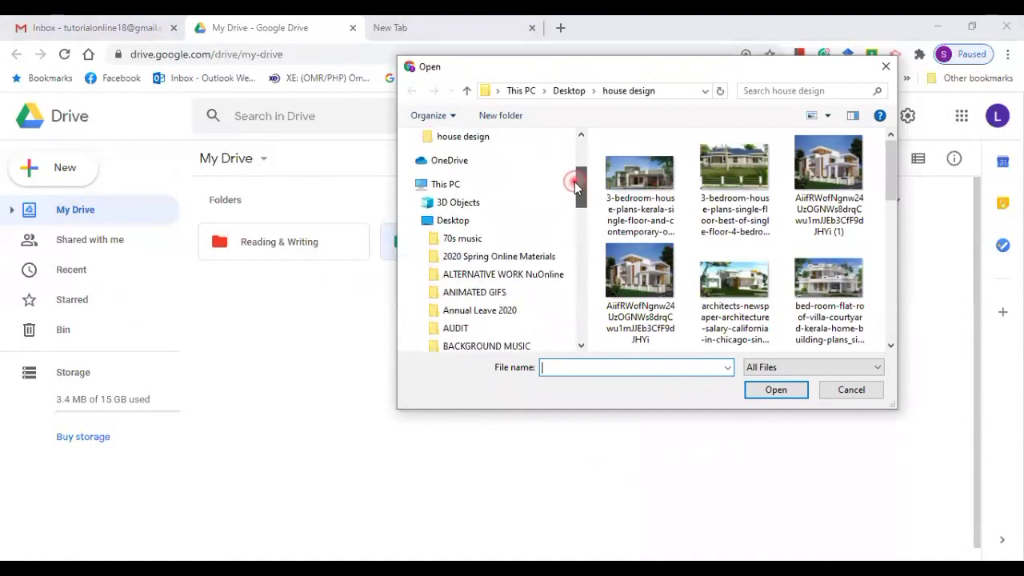
click(457, 221)
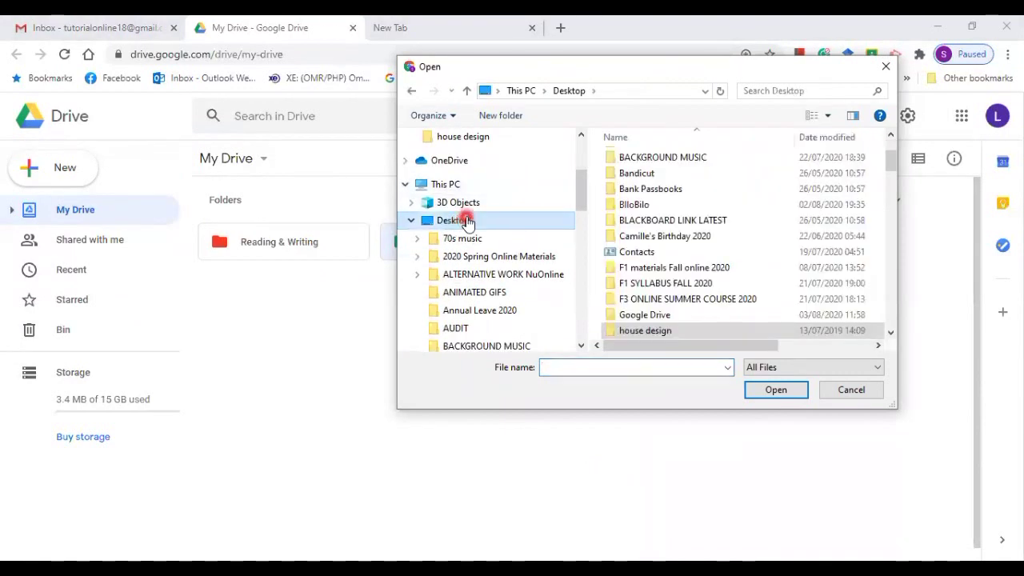
scroll(837, 196, down, 3)
scroll(837, 208, down, 7)
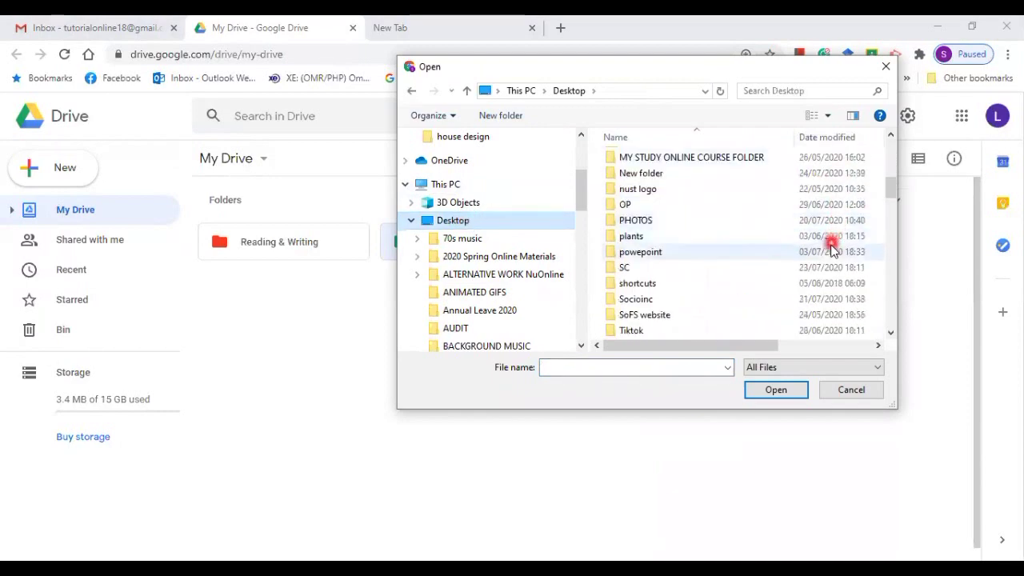
scroll(824, 275, down, 3)
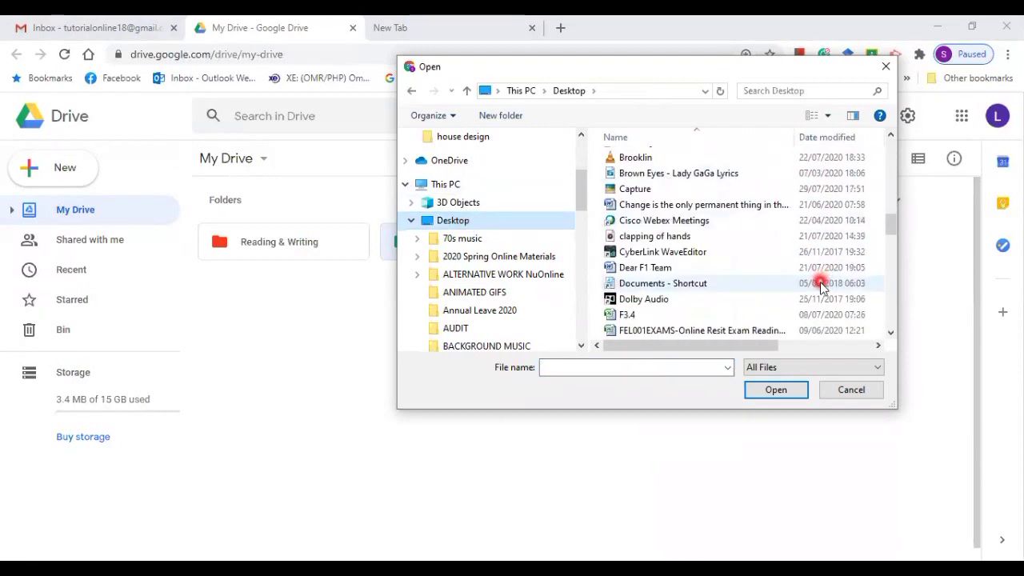
scroll(765, 201, up, 3)
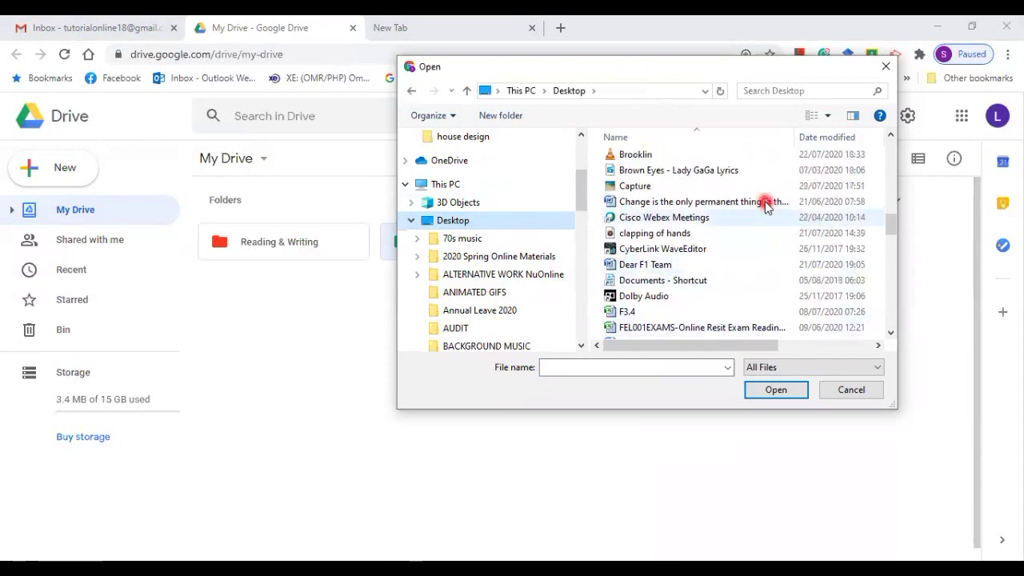
scroll(525, 275, up, 1)
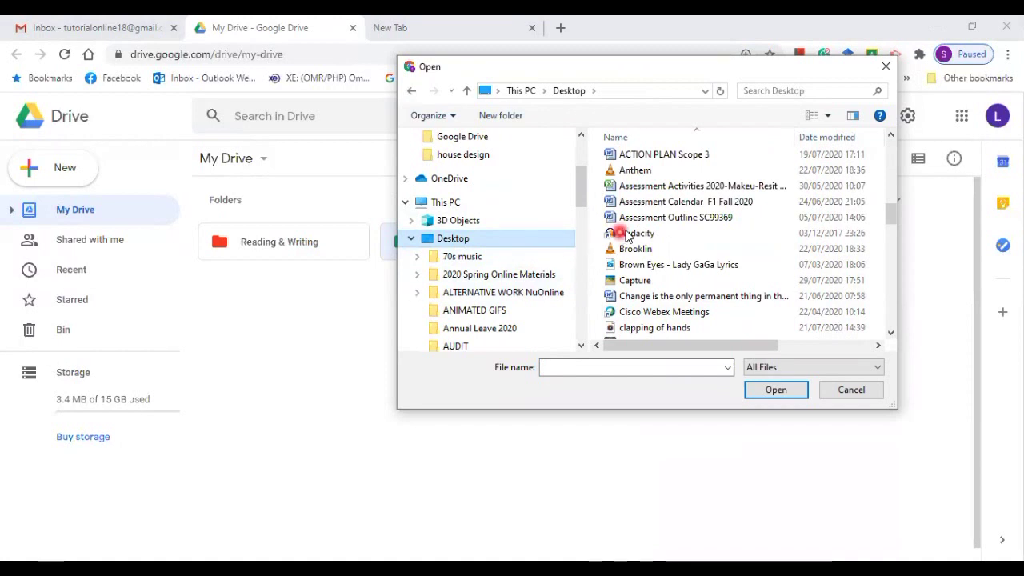
Upload the 3-bedroom-house-plans-kerala-single-floor image from the Desktop's house design folder to My Drive.
scroll(680, 234, down, 6)
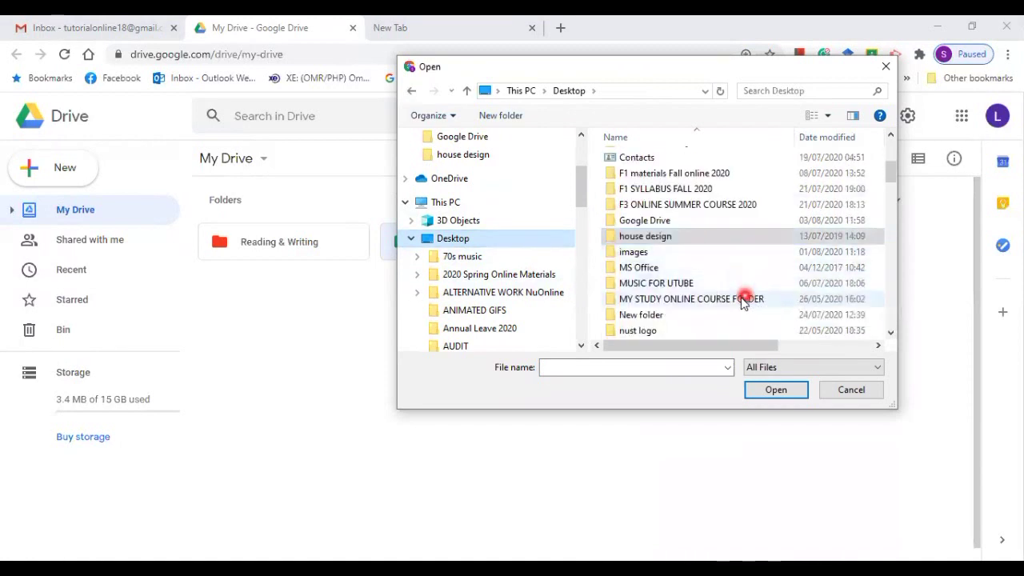
scroll(735, 304, down, 1)
scroll(735, 304, down, 3)
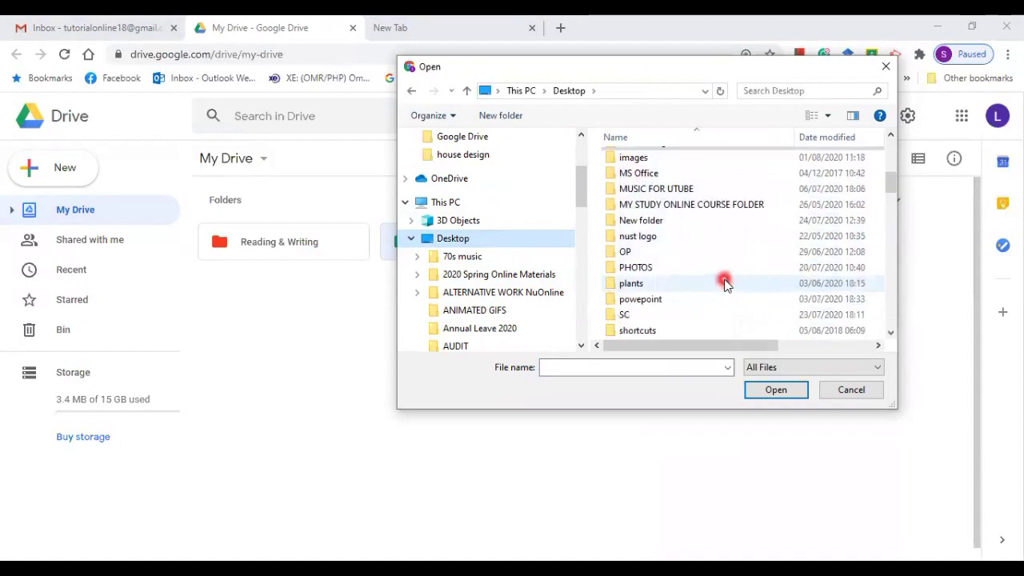
scroll(725, 282, up, 5)
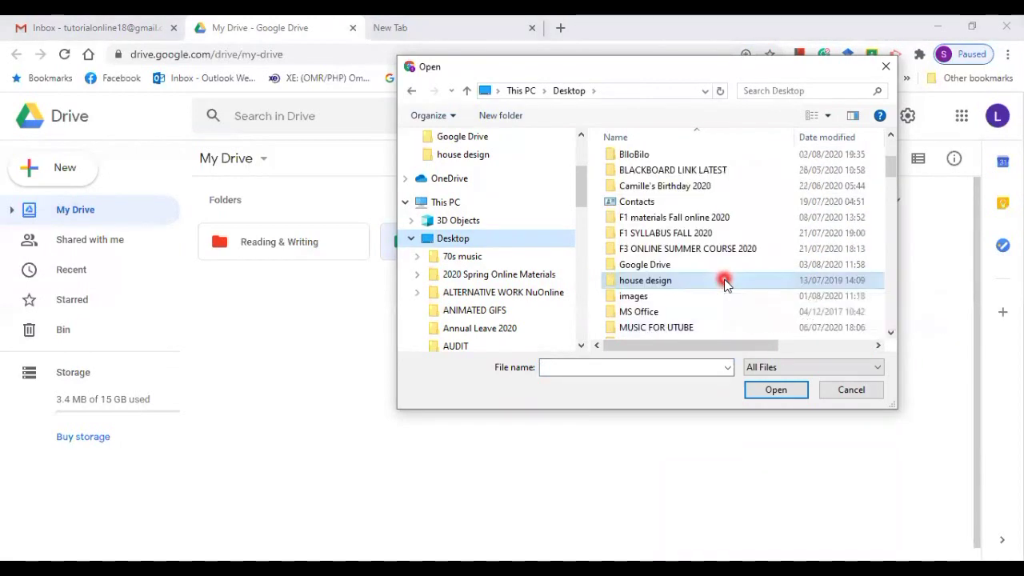
scroll(725, 281, down, 1)
click(691, 234)
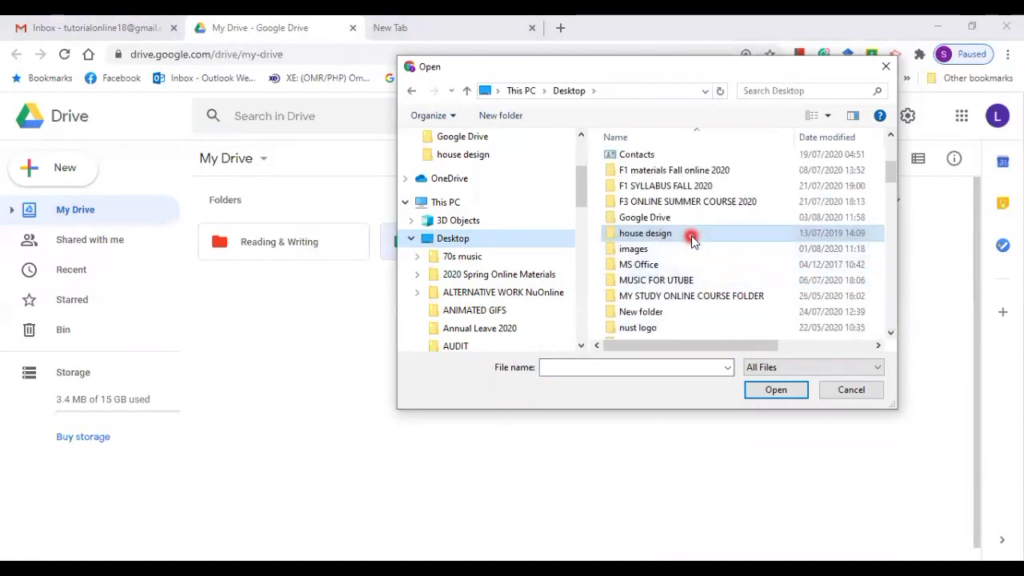
click(769, 391)
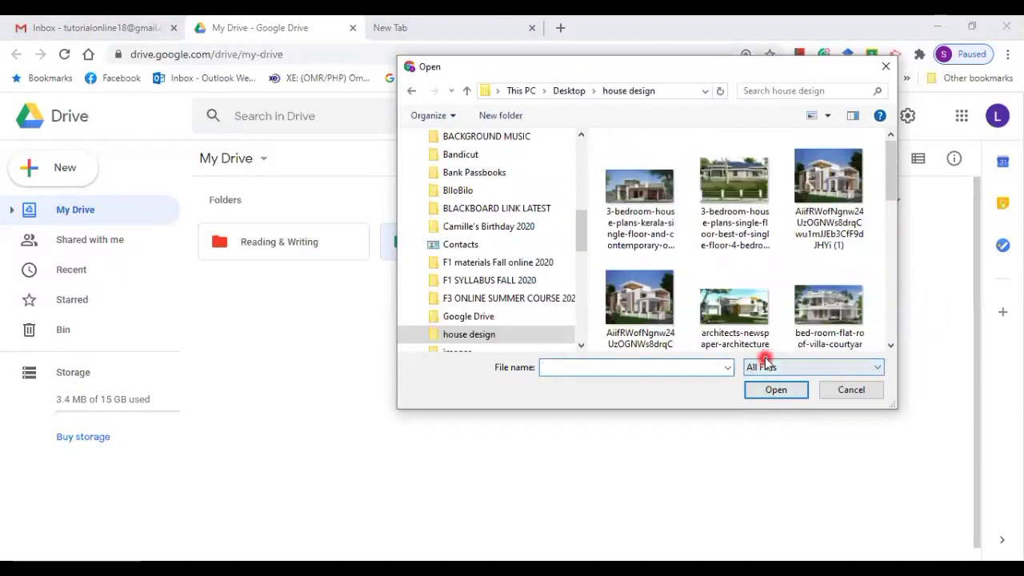
click(639, 191)
click(777, 390)
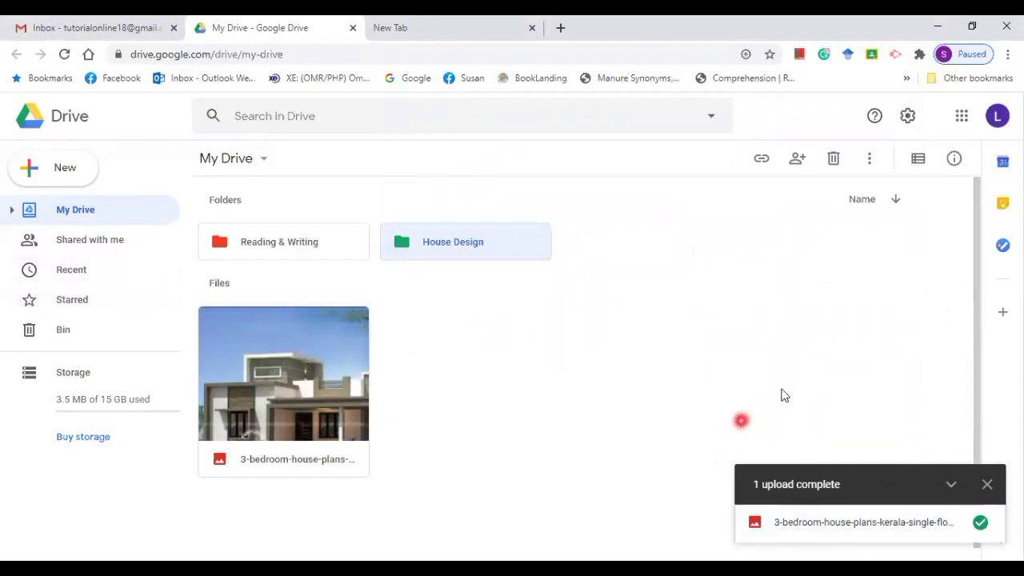
Upload the architects-newspaper-architecture-salary image from the computer's house design folder to My Drive.
click(45, 171)
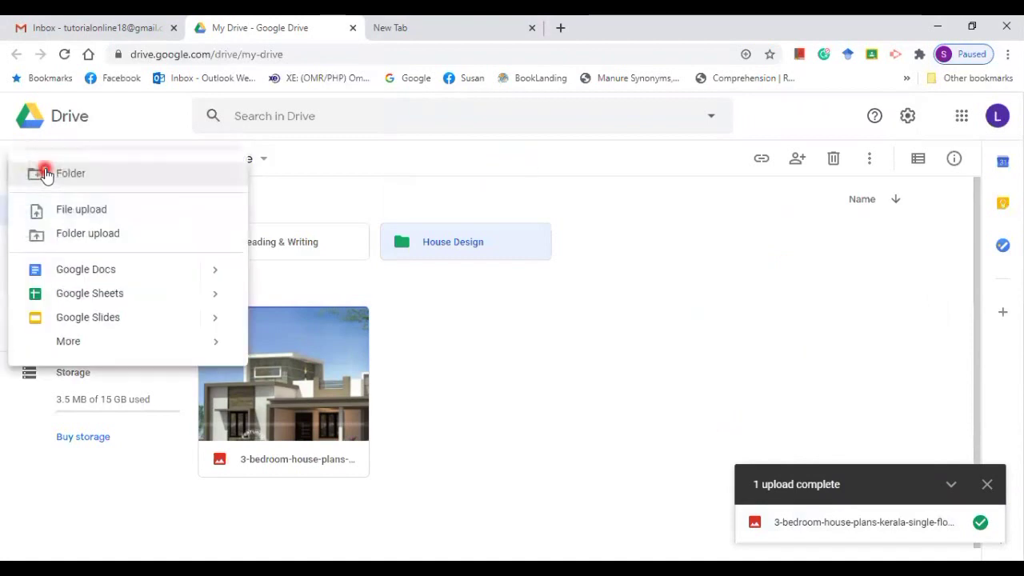
click(74, 208)
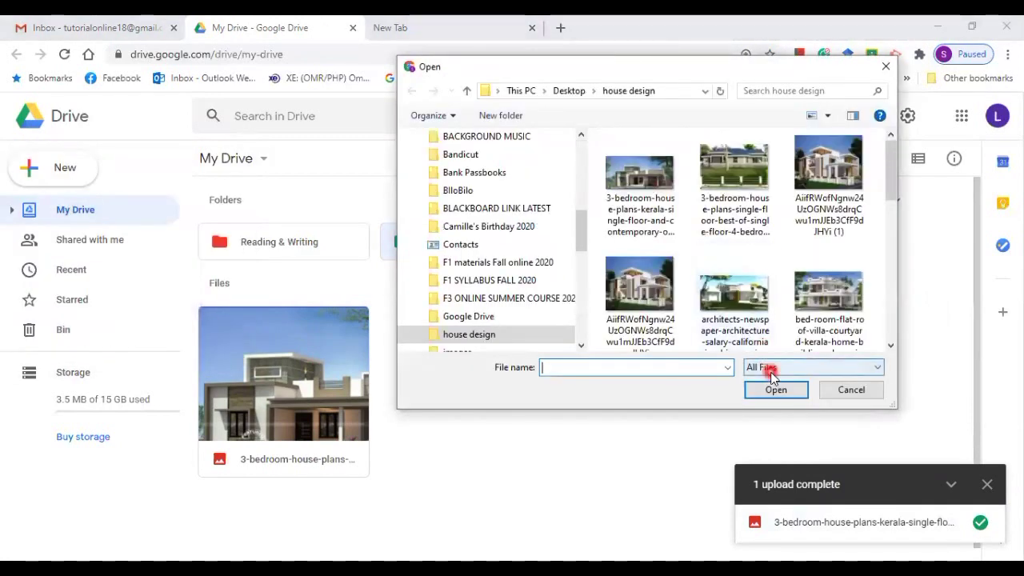
click(733, 289)
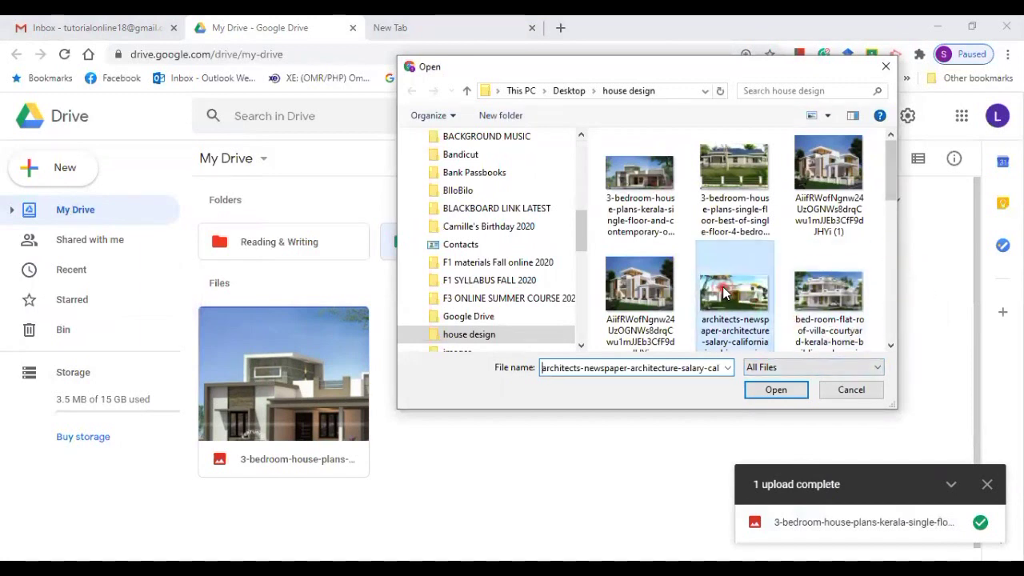
click(775, 390)
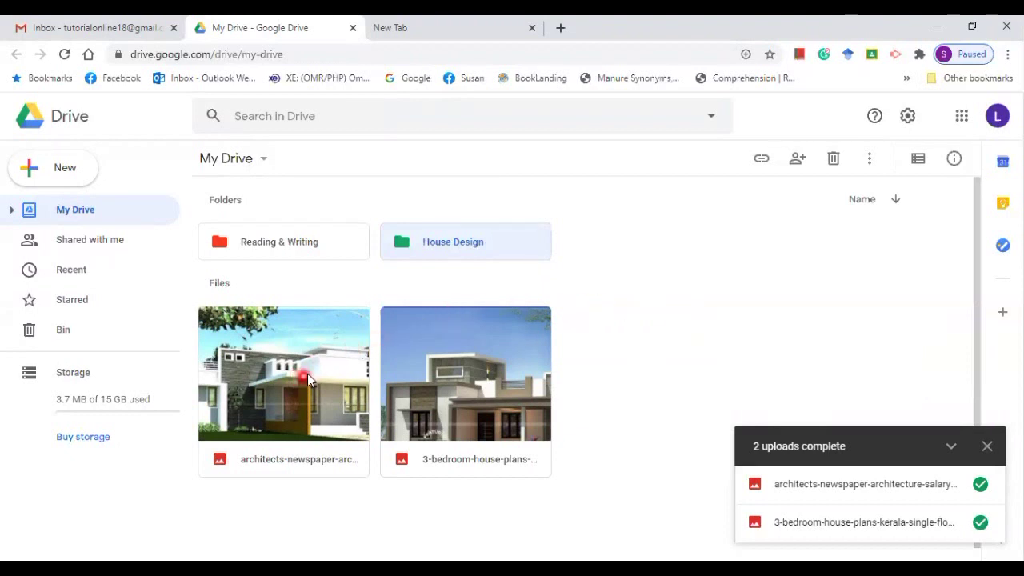
Move the architects-newspaper and 3-bedroom-house-plans images into the House Design folder and dismiss the move notification.
drag(307, 381, 397, 227)
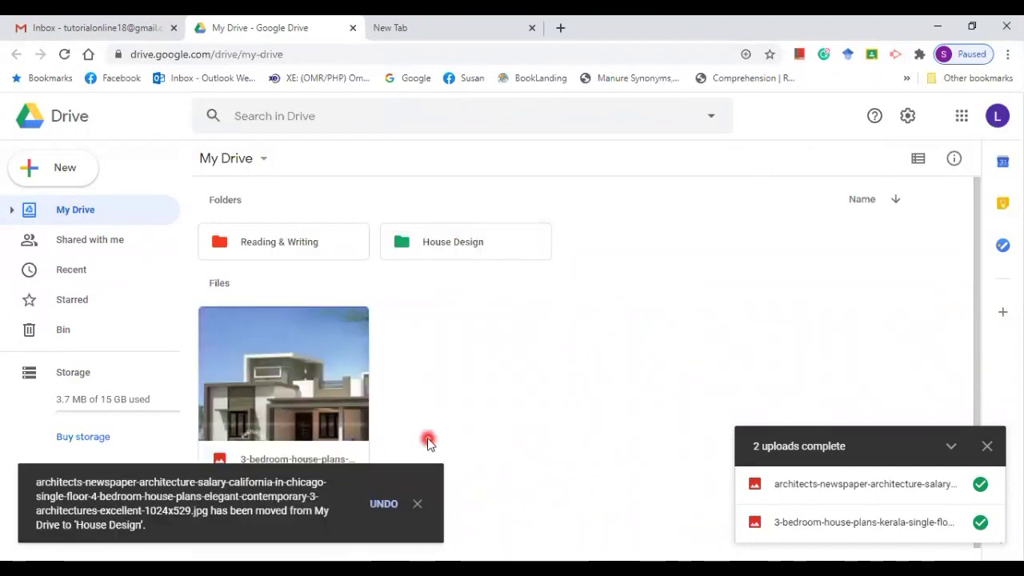
drag(273, 402, 398, 227)
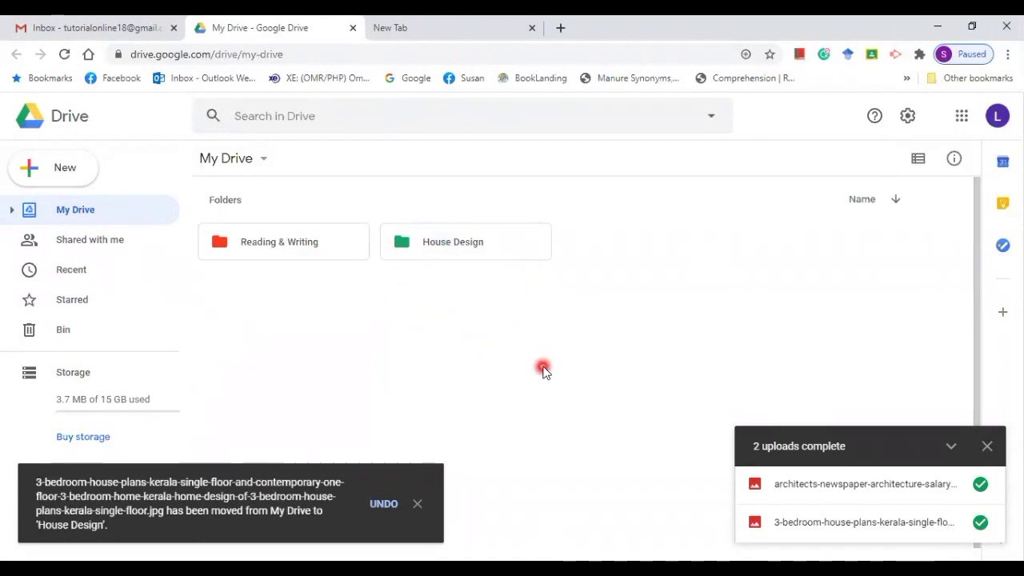
click(417, 503)
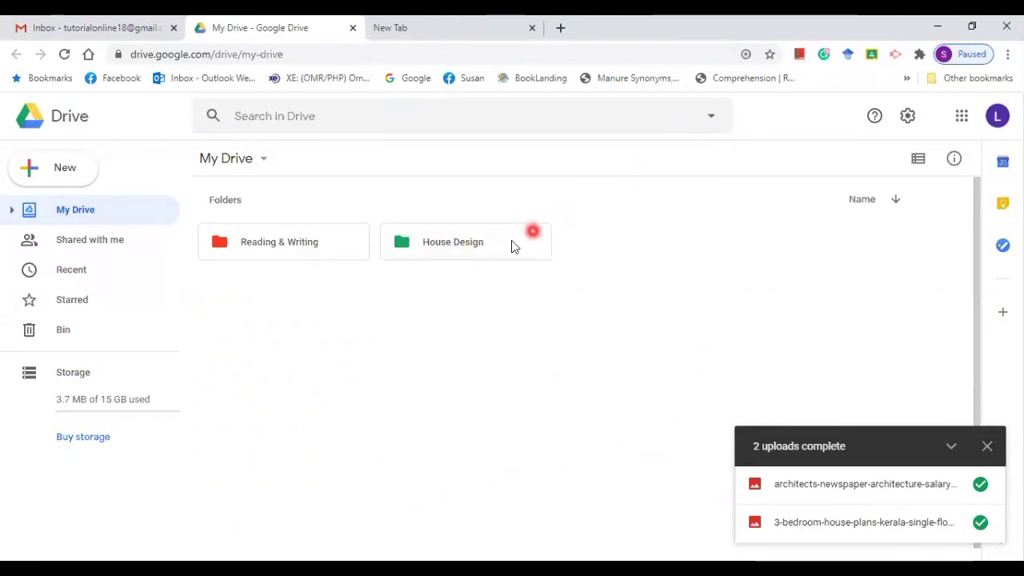
Open the House Design folder to check its images and return to My Drive.
click(466, 250)
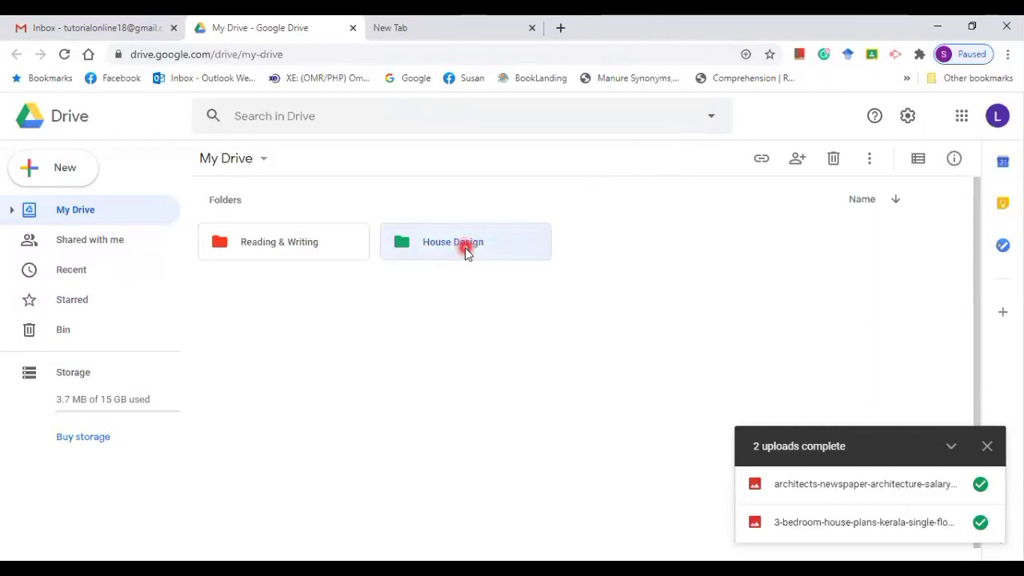
double_click(467, 251)
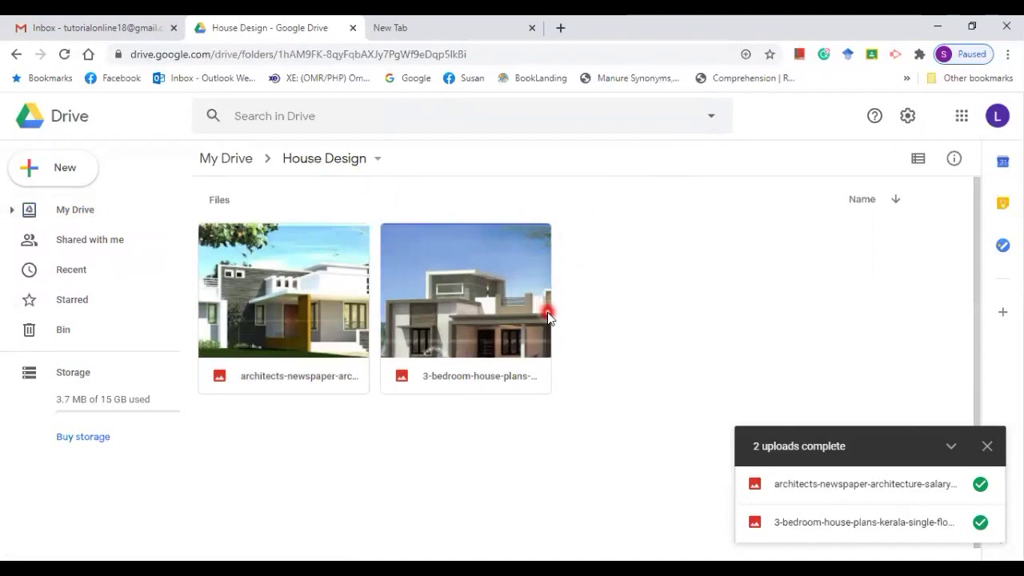
click(86, 215)
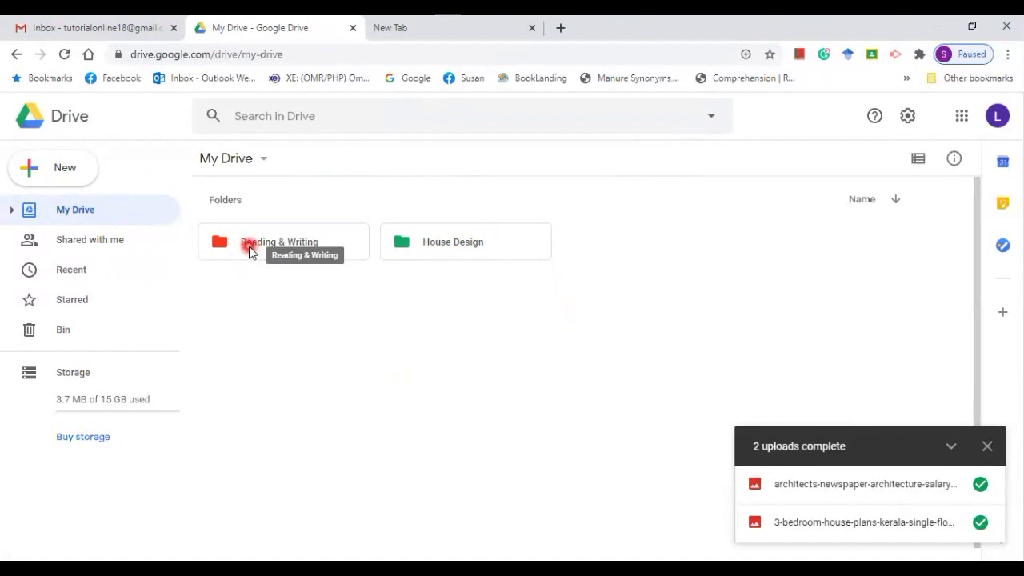
Upload the files vocabulary review Unit 5 & 6.htm and VOCABULARY READING 2SC.htm from the computer to My Drive.
click(61, 171)
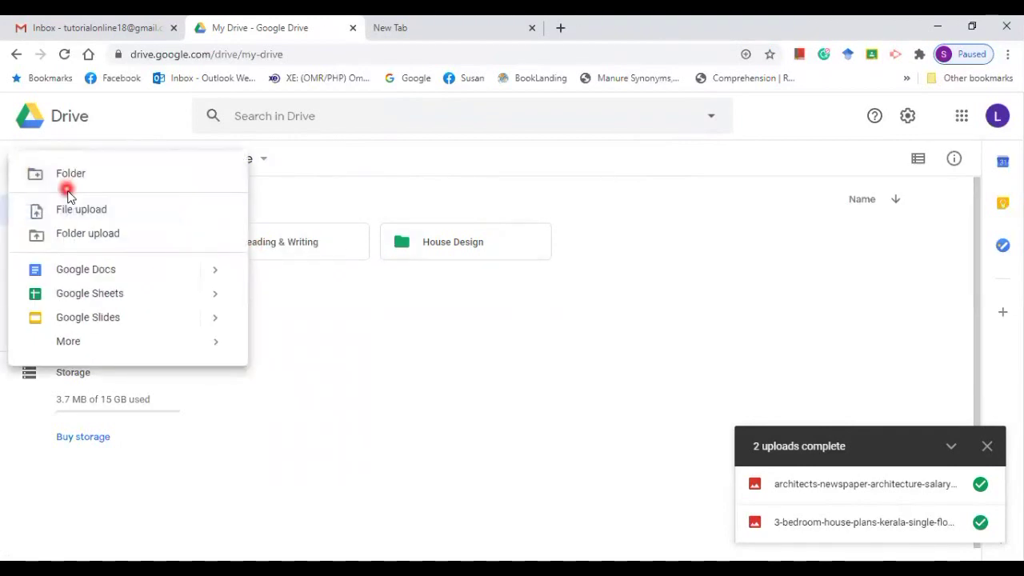
click(71, 211)
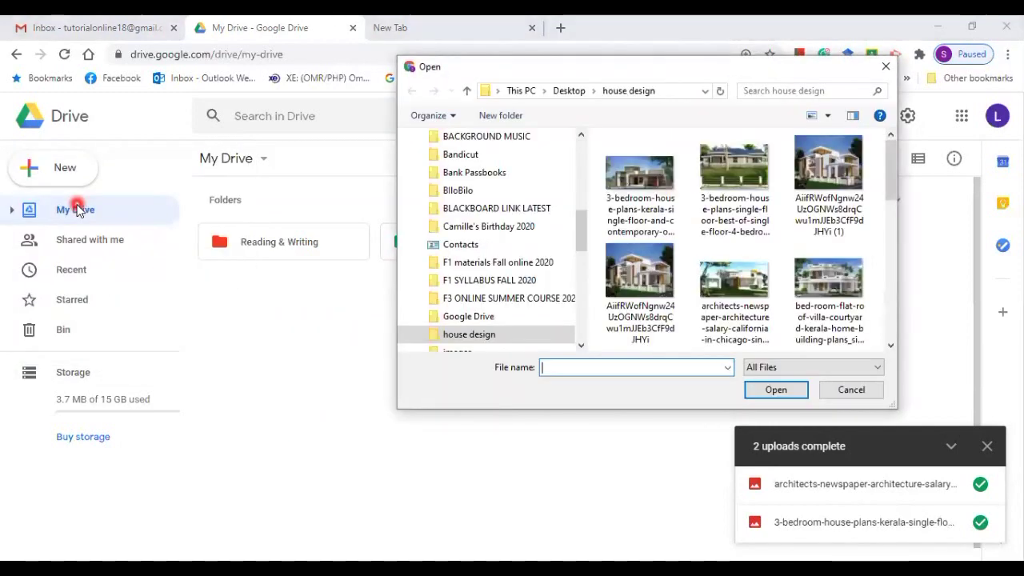
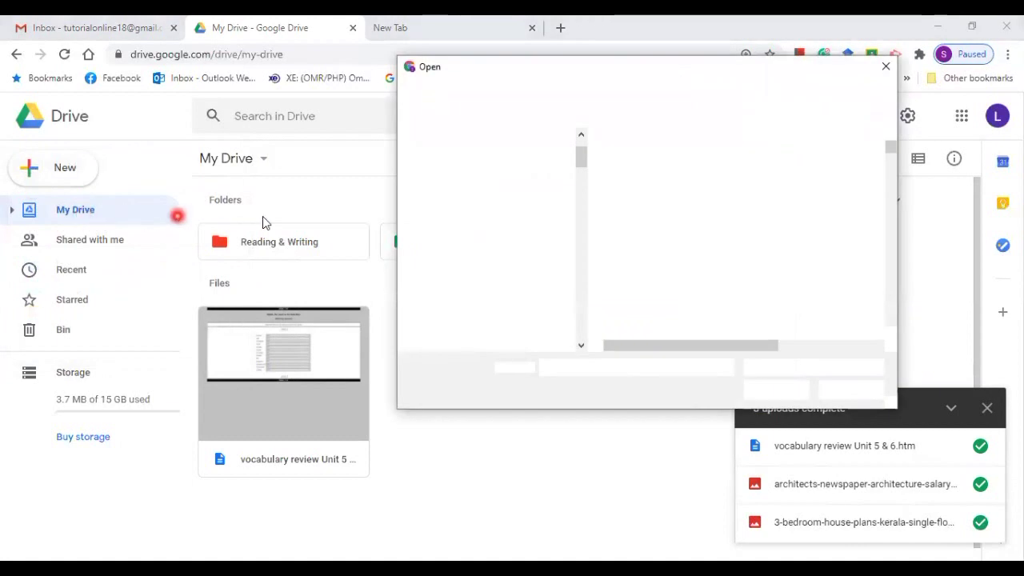
click(716, 303)
click(773, 390)
click(578, 422)
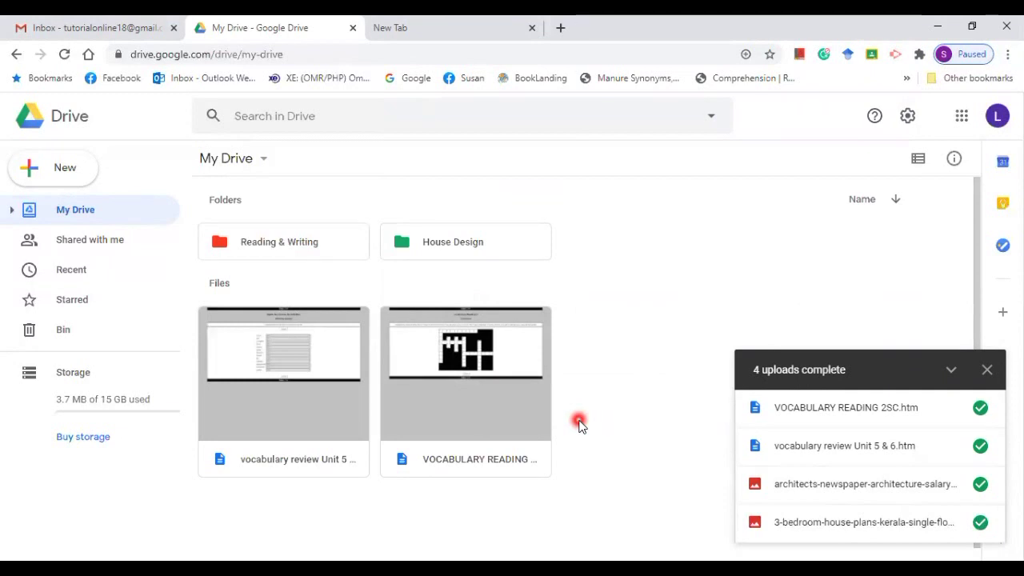
Move vocabulary review Unit 5 & 6.htm and VOCABULARY READING 2SC.htm into the Reading & Writing folder and close the upload list.
click(250, 372)
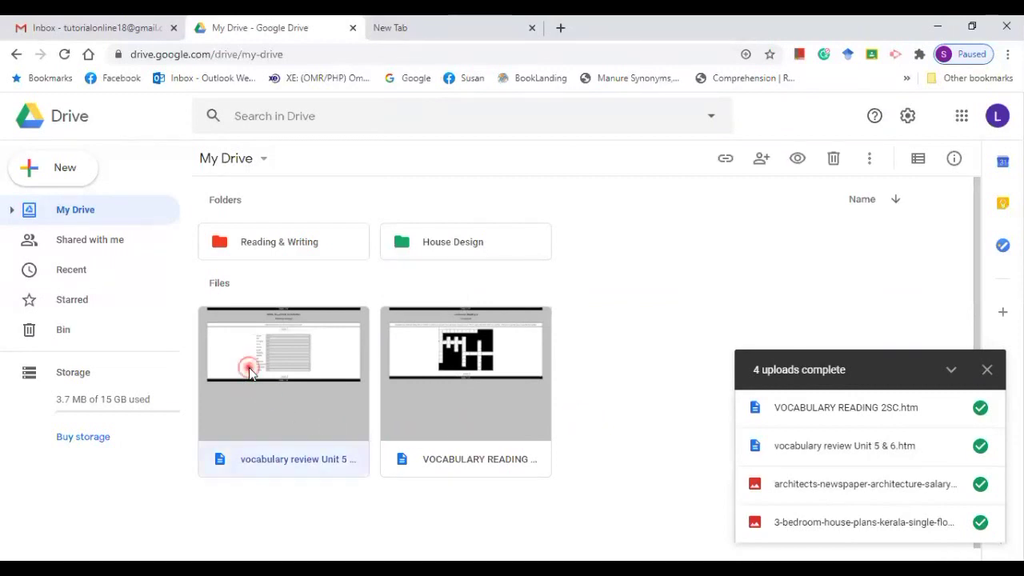
drag(249, 372, 213, 228)
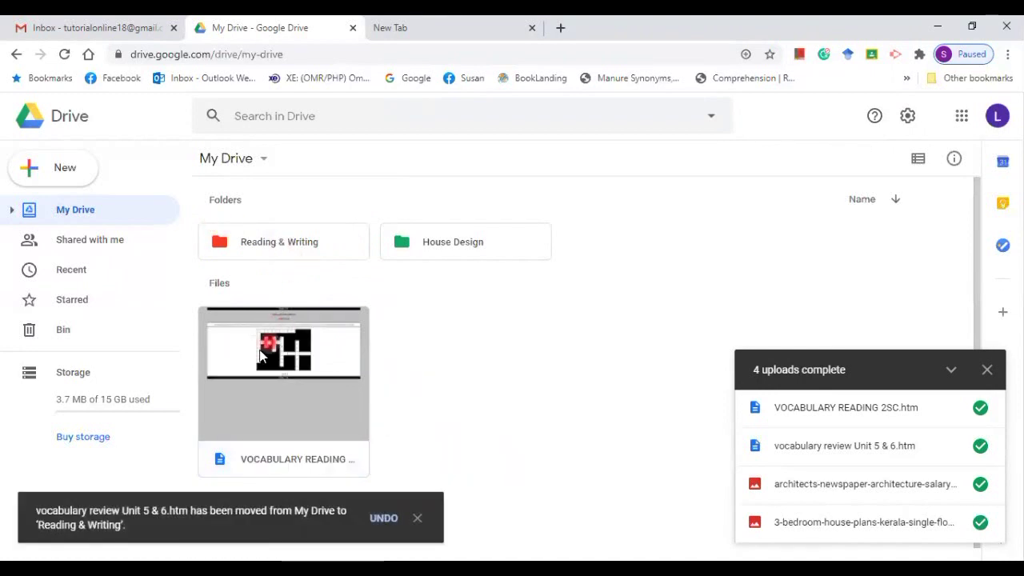
drag(240, 359, 224, 222)
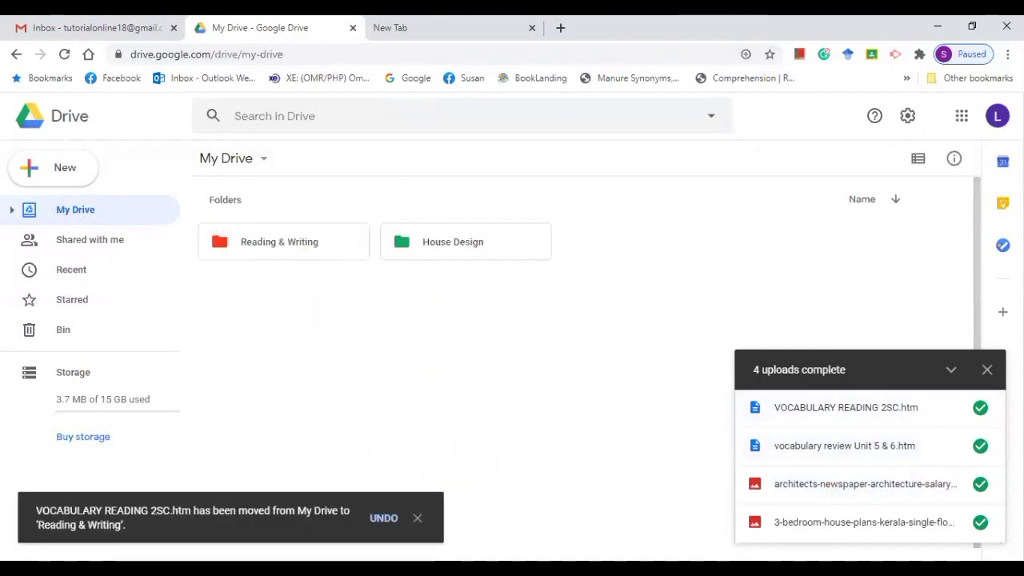
click(987, 369)
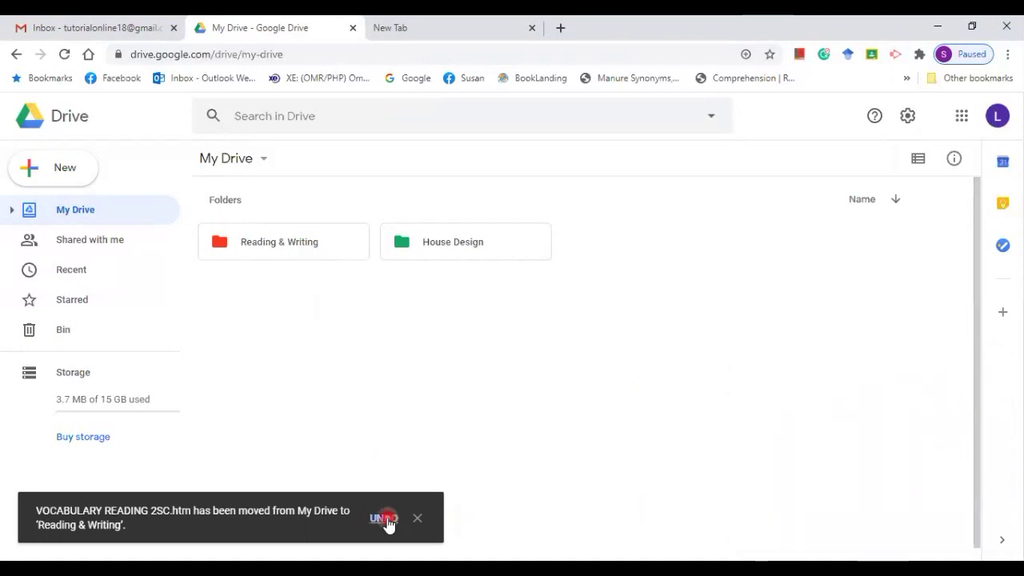